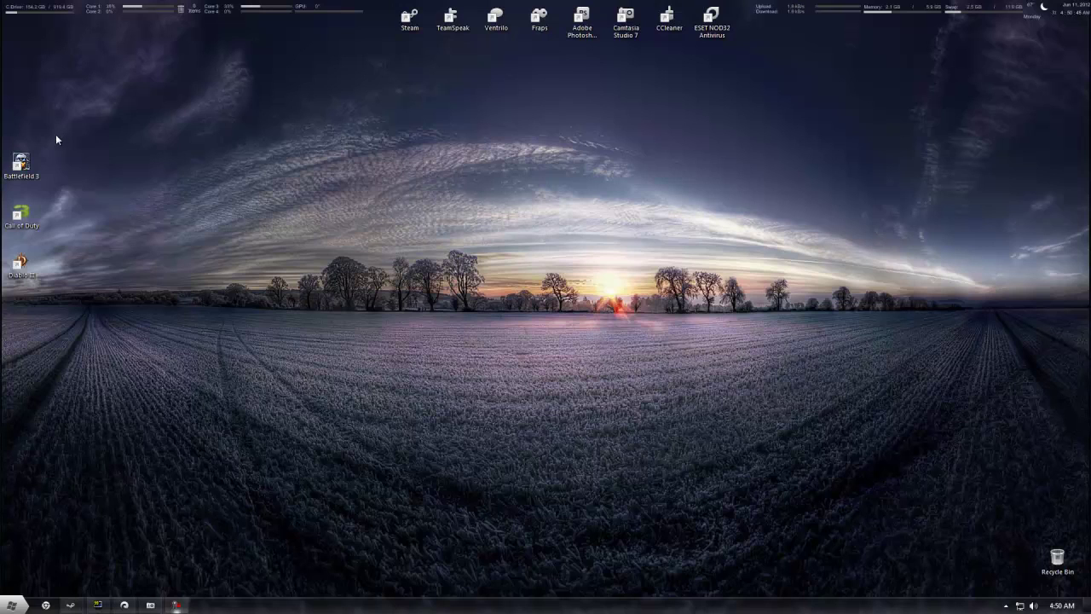
# Move the Call of Duty desktop icon to sit alone near the top centre.
pyautogui.moveTo(21, 213); pyautogui.dragTo(500, 141)
pyautogui.press('super')
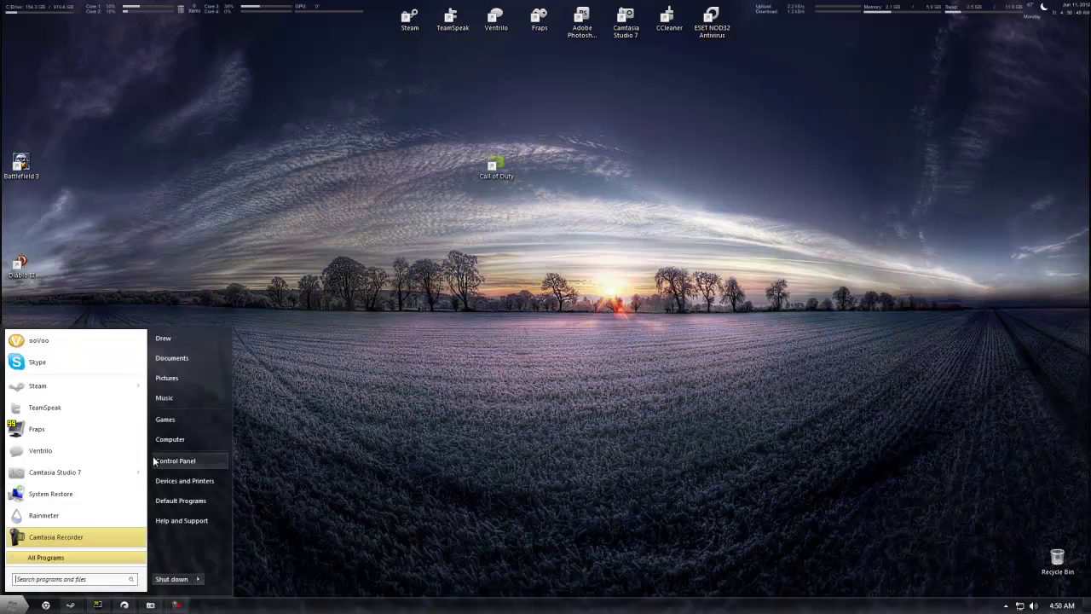
pyautogui.press('super')
pyautogui.moveTo(662, 134); pyautogui.dragTo(438, 250)
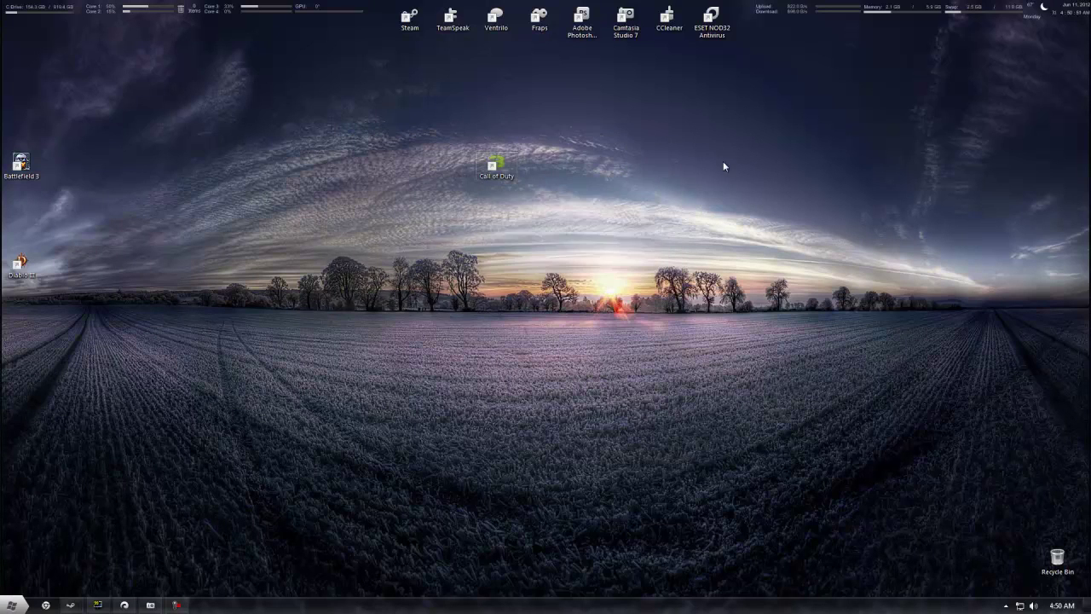
pyautogui.moveTo(742, 141); pyautogui.dragTo(339, 273)
pyautogui.moveTo(629, 92); pyautogui.dragTo(414, 296)
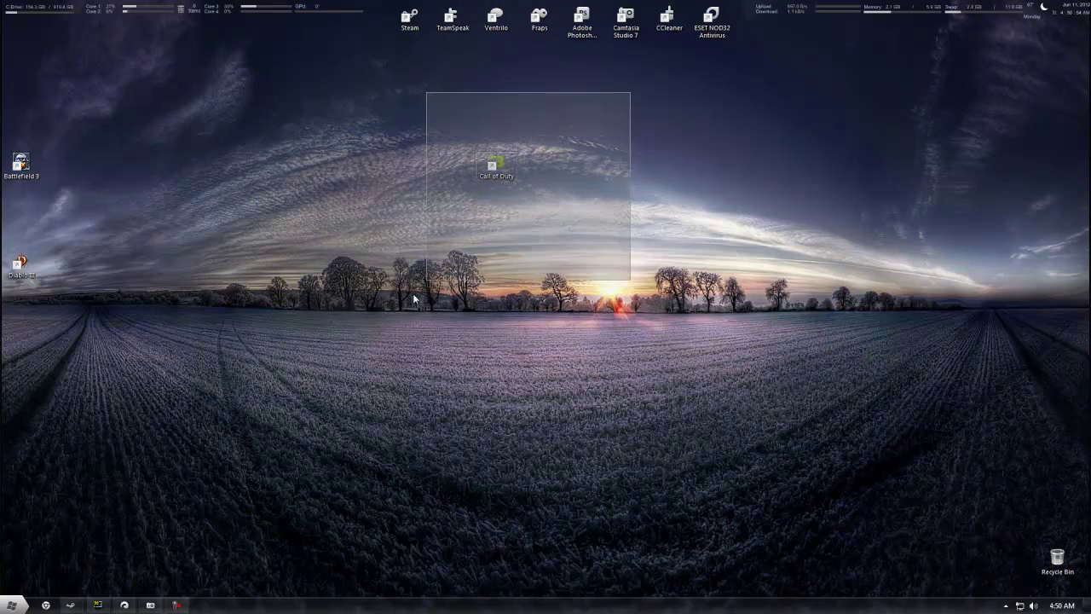
pyautogui.click(590, 138)
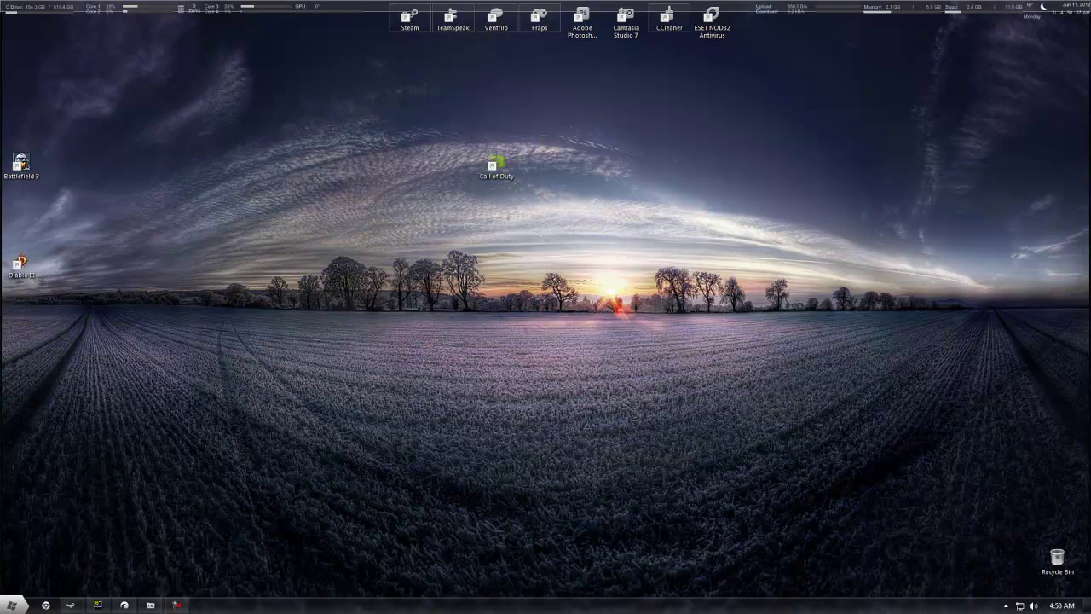
pyautogui.moveTo(1, 4); pyautogui.dragTo(1057, 137)
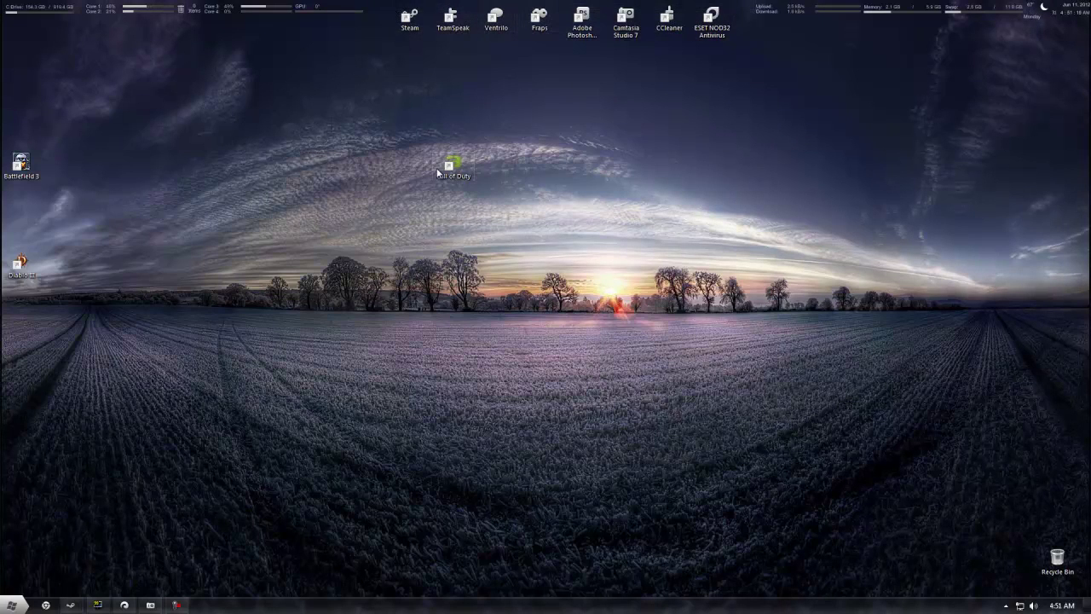
pyautogui.moveTo(467, 132)
pyautogui.mouseDown()
pyautogui.moveTo(461, 124)
pyautogui.moveTo(502, 121)
pyautogui.mouseUp()
# Shift the Battlefield 3 and Diablo III icons lower in the left column and open the Start menu.
pyautogui.moveTo(121, 94); pyautogui.dragTo(5, 273)
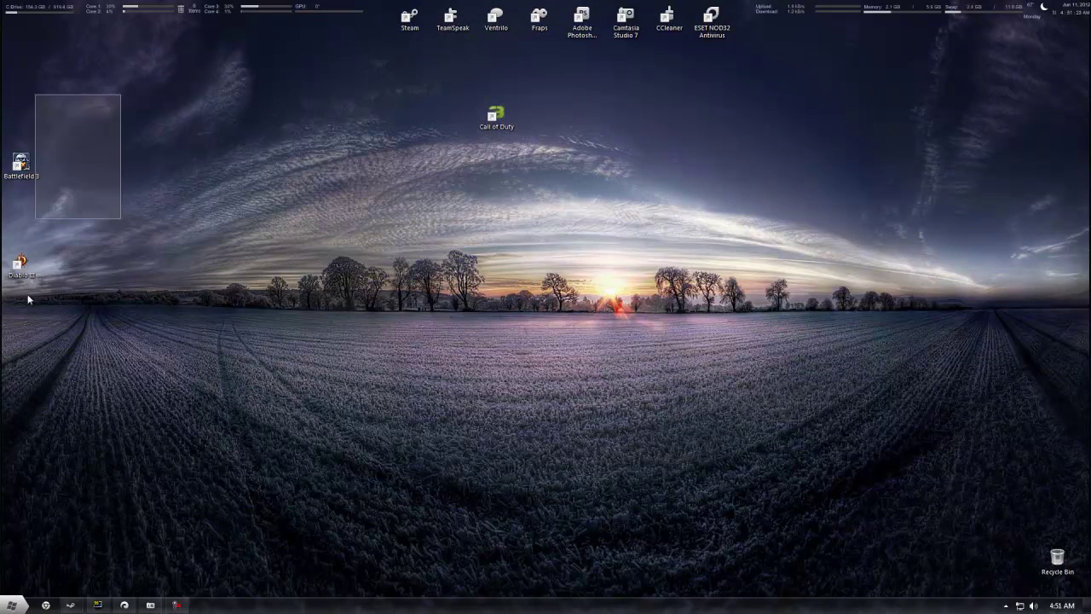
pyautogui.moveTo(39, 163); pyautogui.dragTo(51, 213)
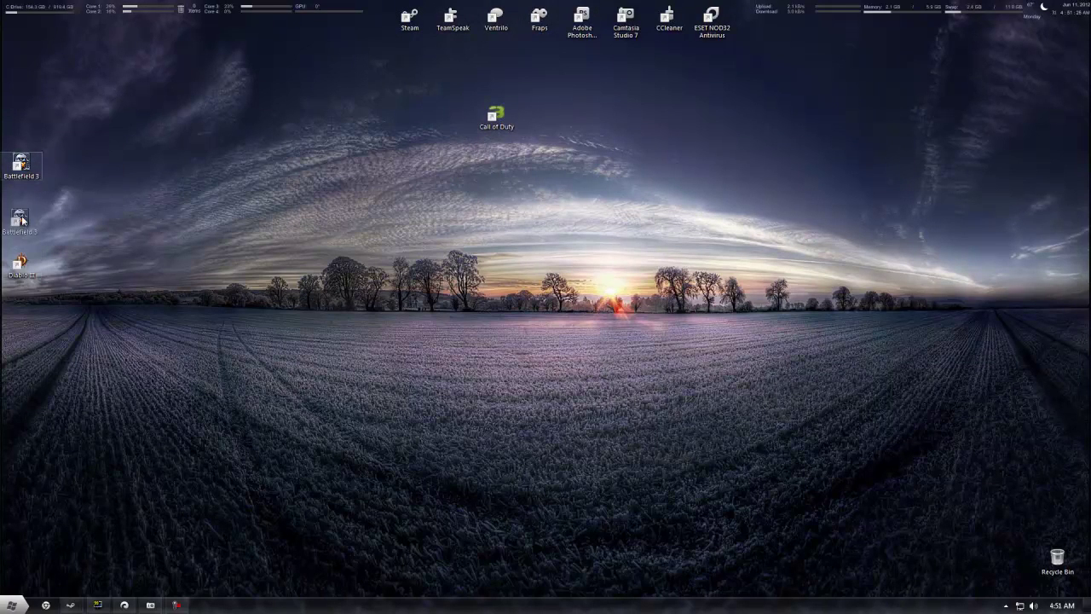
pyautogui.hotkey('ctrl', 'z')
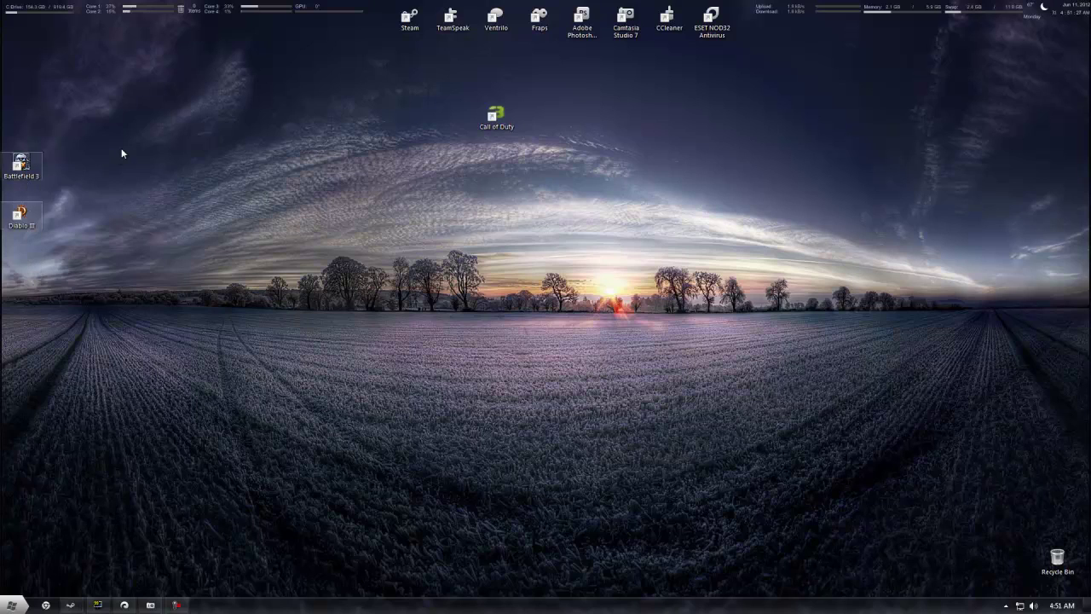
pyautogui.moveTo(24, 166); pyautogui.dragTo(25, 215)
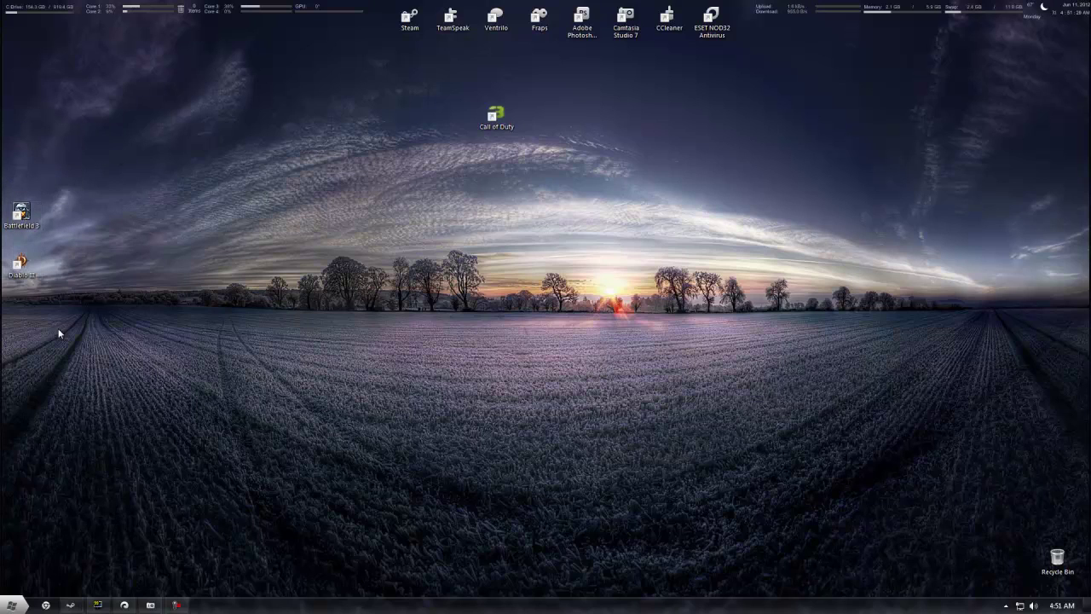
pyautogui.press('super')
pyautogui.press('super')
pyautogui.press('super')
pyautogui.press('super')
pyautogui.press('super')
pyautogui.press('super')
pyautogui.press('super')
pyautogui.press('super')
pyautogui.press('super')
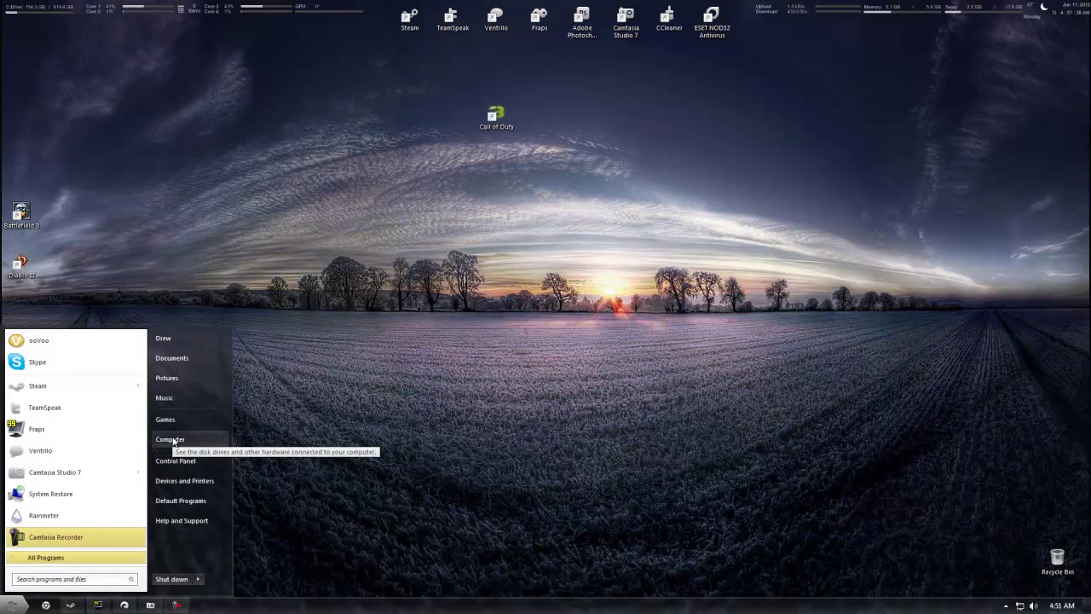
# Browse Computer and the libraries to the Gateway (C:) drive, then close Explorer.
pyautogui.click(170, 439)
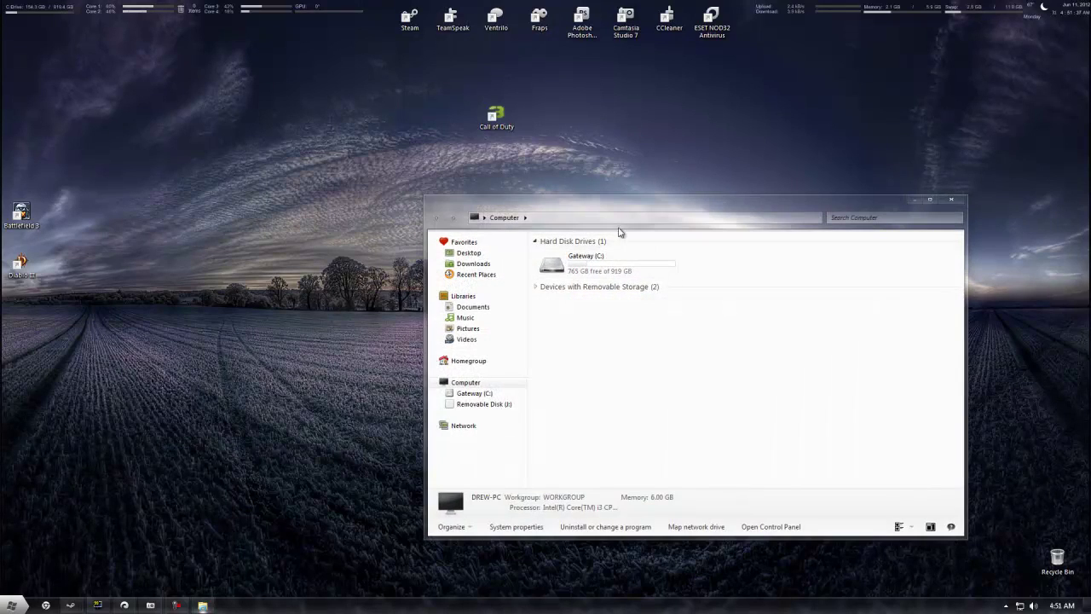
pyautogui.moveTo(604, 214)
pyautogui.mouseDown()
pyautogui.moveTo(803, 139)
pyautogui.moveTo(727, 142)
pyautogui.mouseUp()
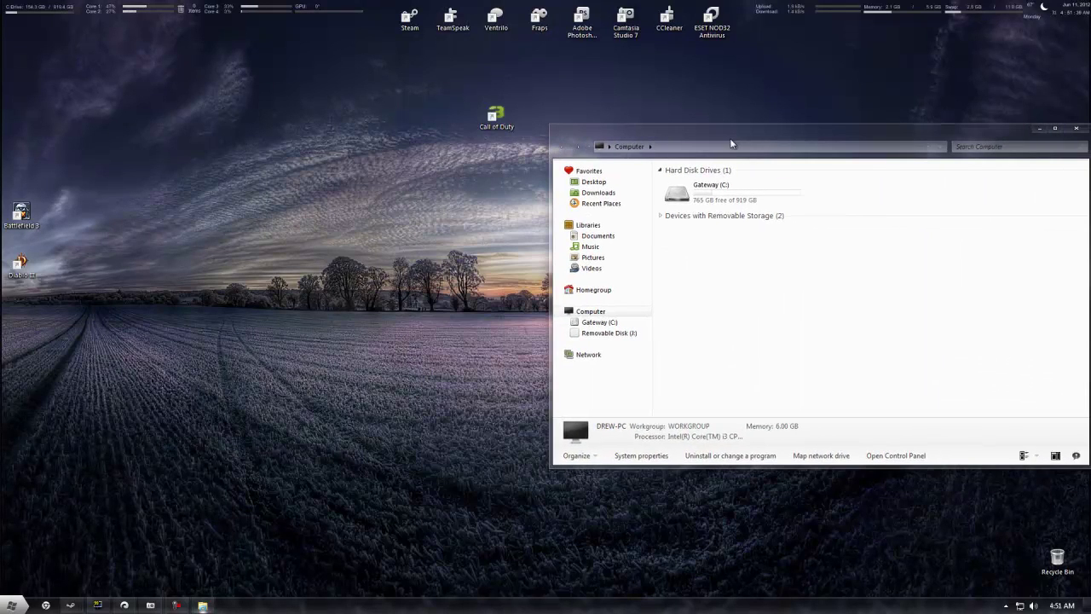
pyautogui.click(598, 236)
pyautogui.click(588, 225)
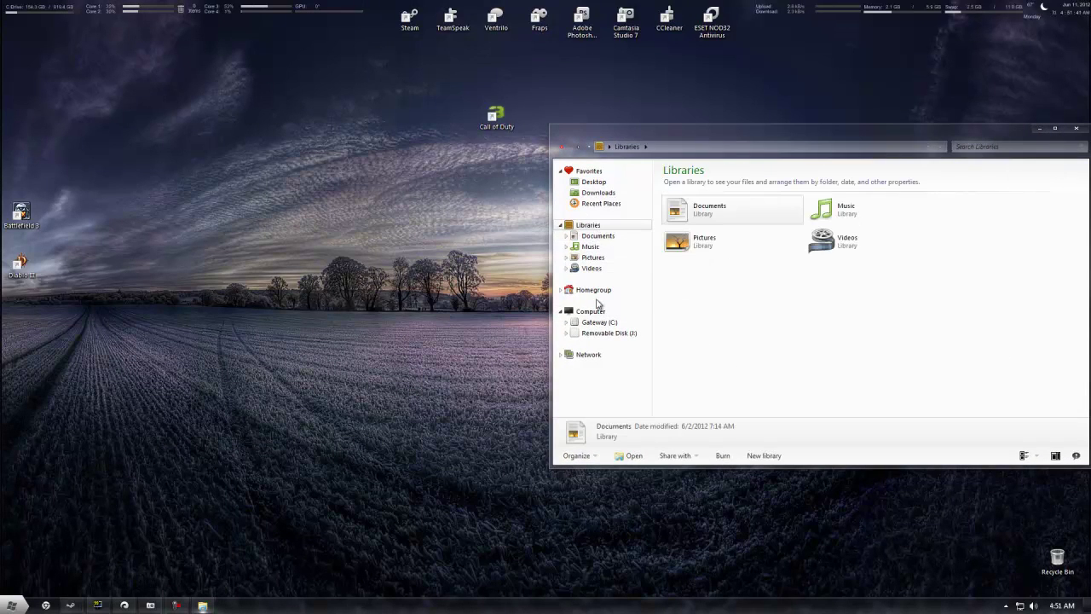
pyautogui.click(590, 311)
pyautogui.doubleClick(723, 208)
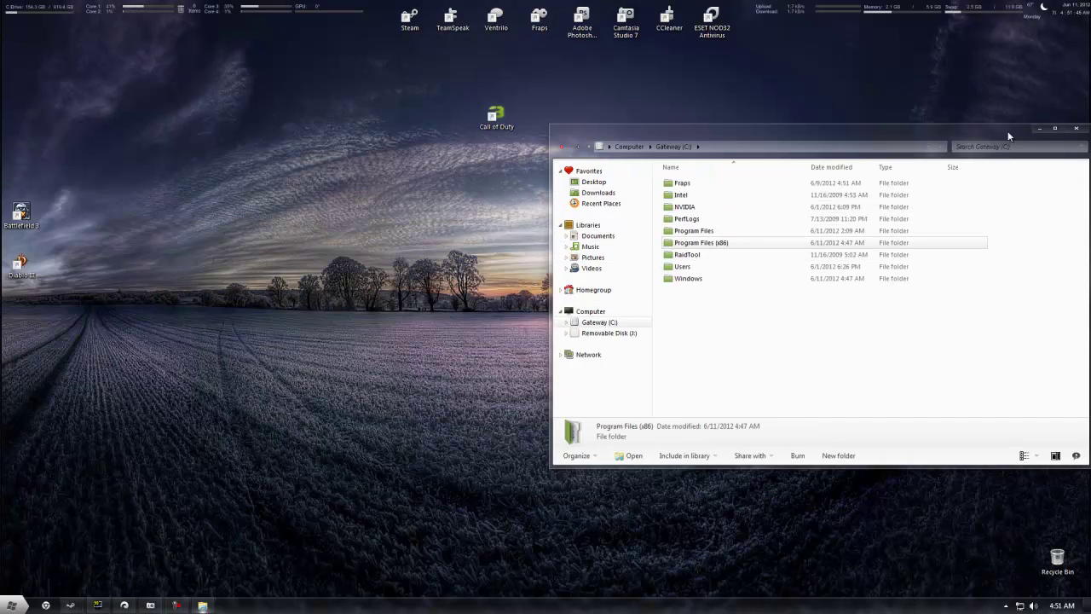
pyautogui.moveTo(1027, 134); pyautogui.dragTo(840, 155)
pyautogui.click(885, 148)
pyautogui.moveTo(852, 69); pyautogui.dragTo(426, 209)
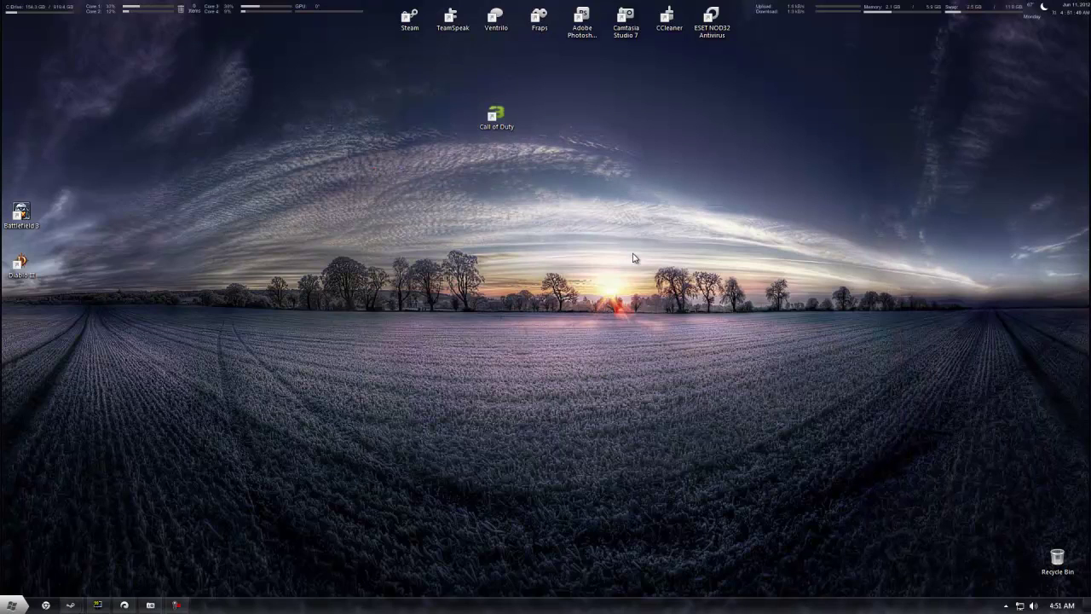
# Create a New Text Document on the desktop and place it near the upper right.
pyautogui.rightClick(577, 252)
pyautogui.rightClick(458, 251)
pyautogui.click(546, 162)
pyautogui.rightClick(557, 162)
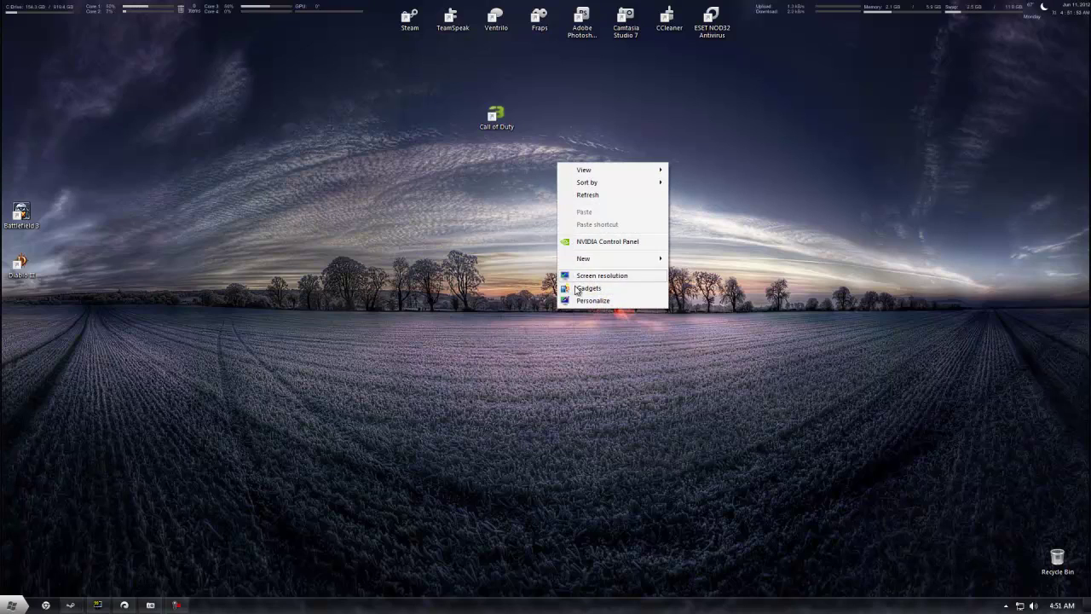
pyautogui.moveTo(610, 259)
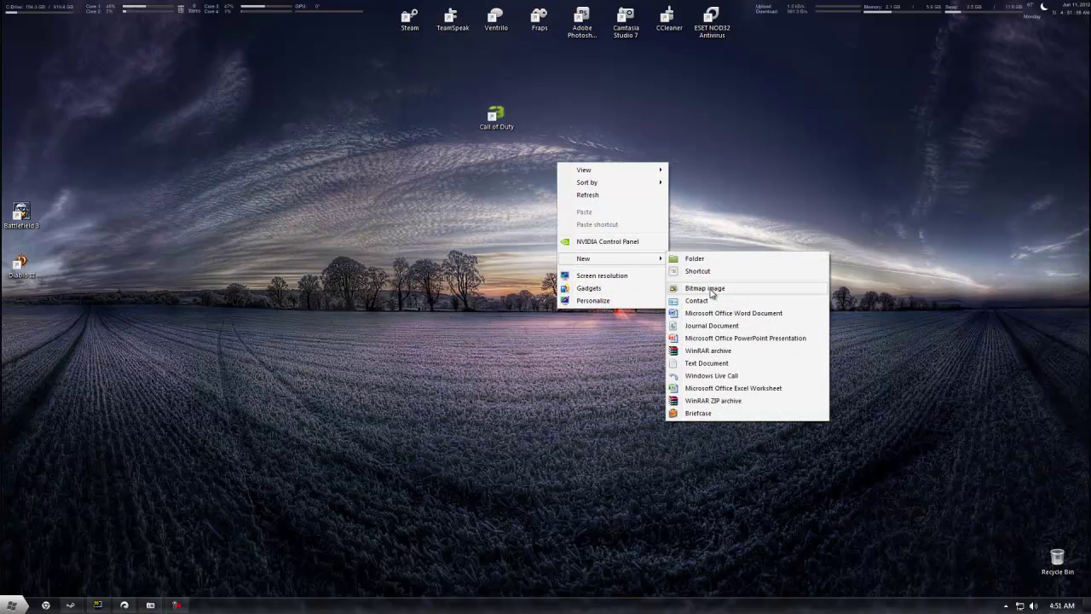
pyautogui.click(707, 363)
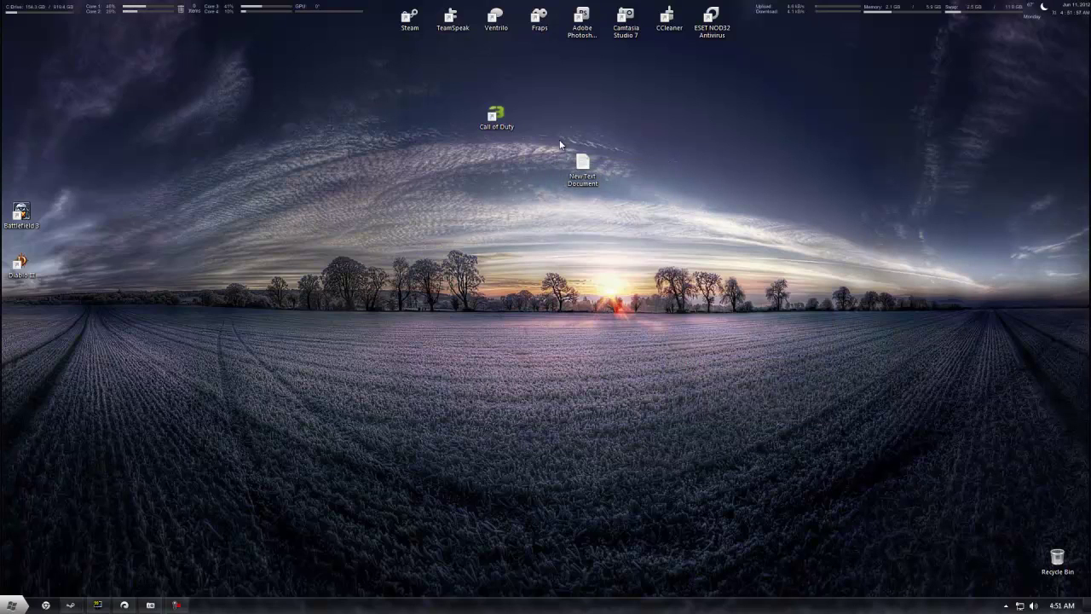
pyautogui.moveTo(582, 166)
pyautogui.mouseDown()
pyautogui.moveTo(886, 214)
pyautogui.moveTo(907, 100)
pyautogui.moveTo(894, 85)
pyautogui.mouseUp()
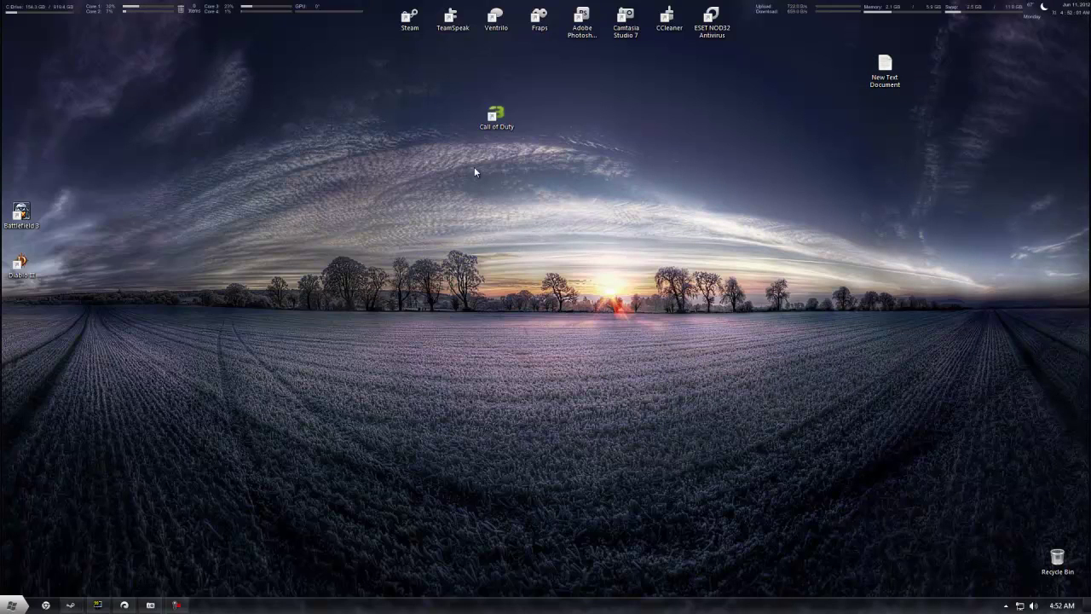
pyautogui.doubleClick(895, 65)
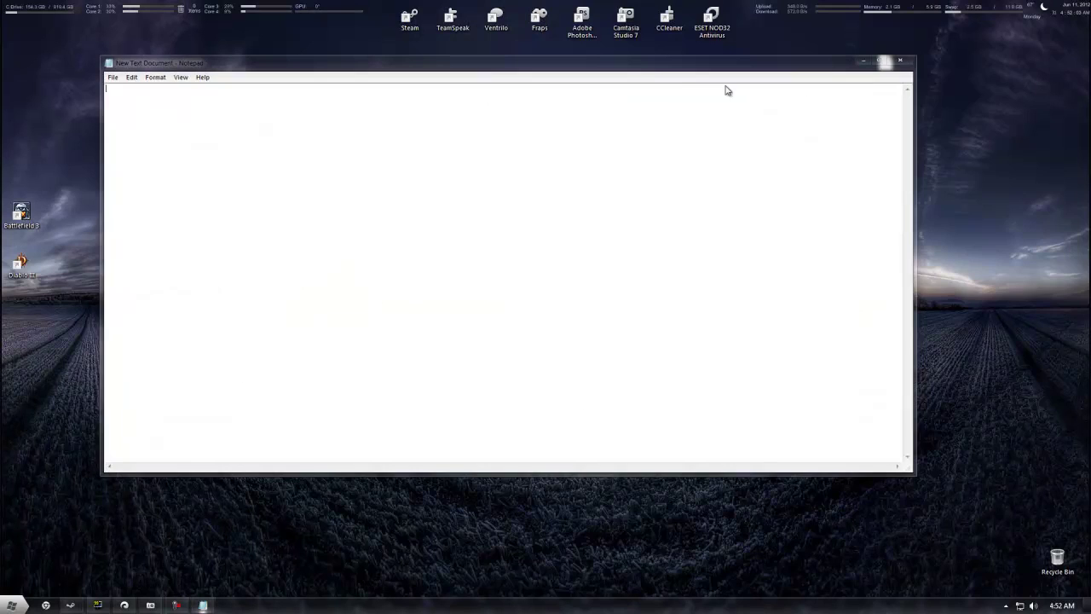
pyautogui.press('super+Right')
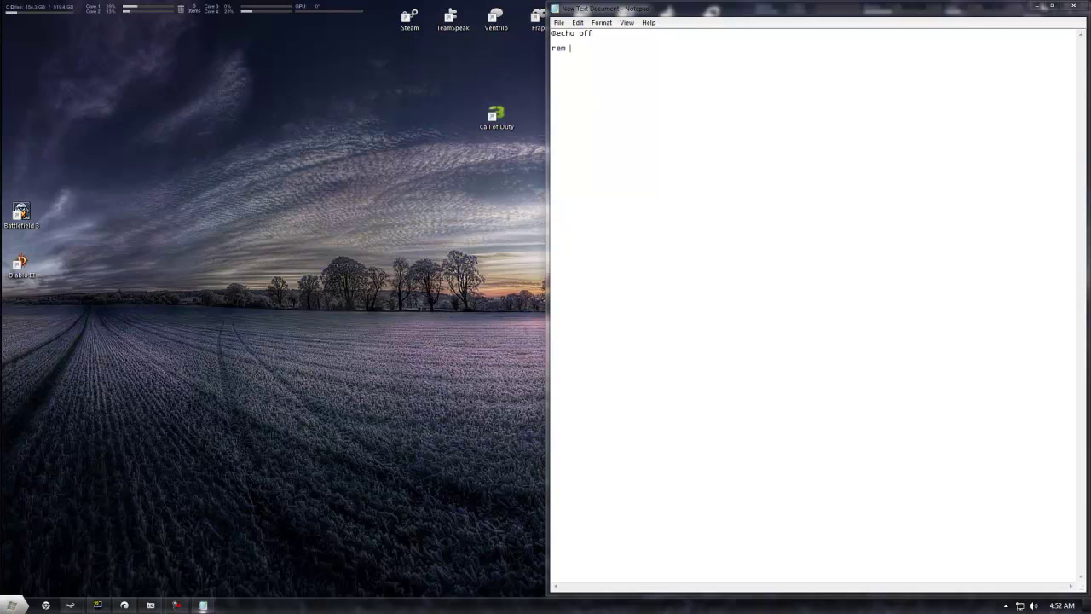
pyautogui.click(12, 605)
pyautogui.click(579, 137)
# Finish the rem iw5mp line and browse Explorer, docked left, to the call of duty modern warfare 3 folder.
pyautogui.write('w5mp')
pyautogui.click(12, 605)
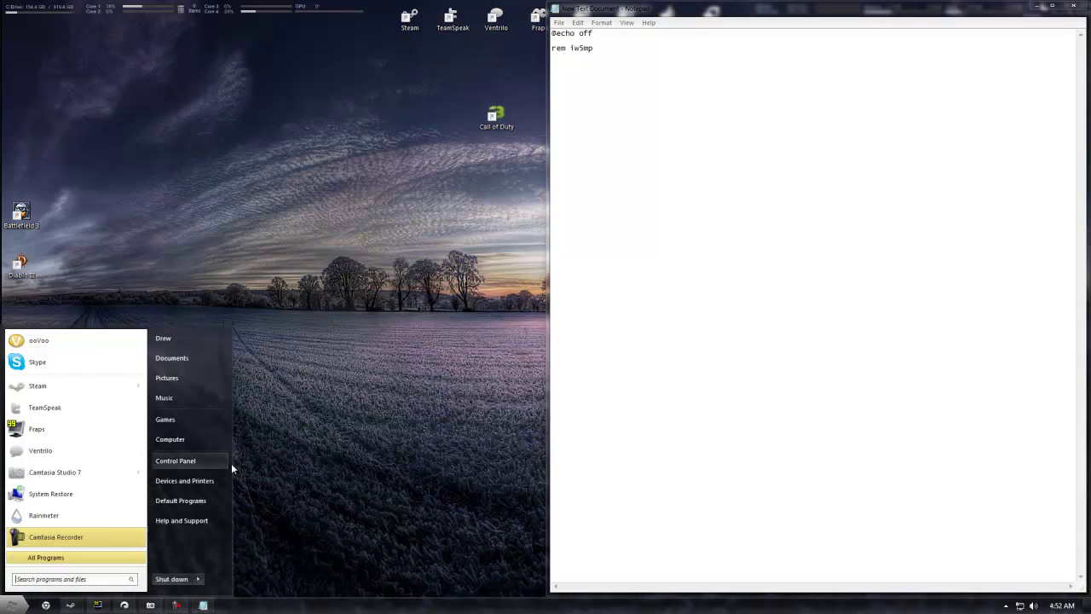
pyautogui.click(170, 440)
pyautogui.moveTo(478, 167); pyautogui.dragTo(1, 192)
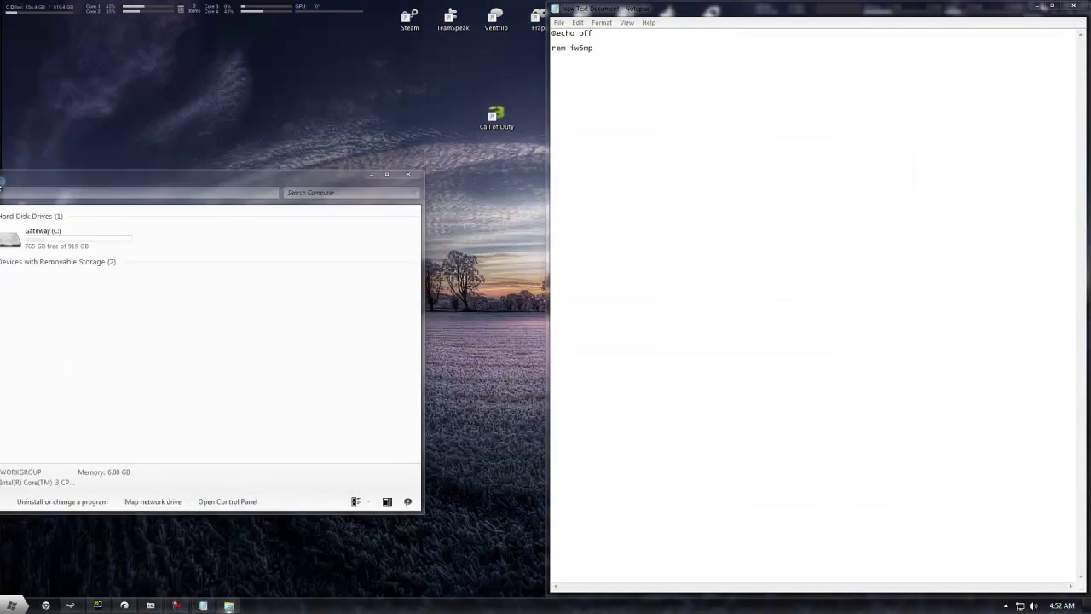
pyautogui.doubleClick(184, 77)
pyautogui.doubleClick(170, 121)
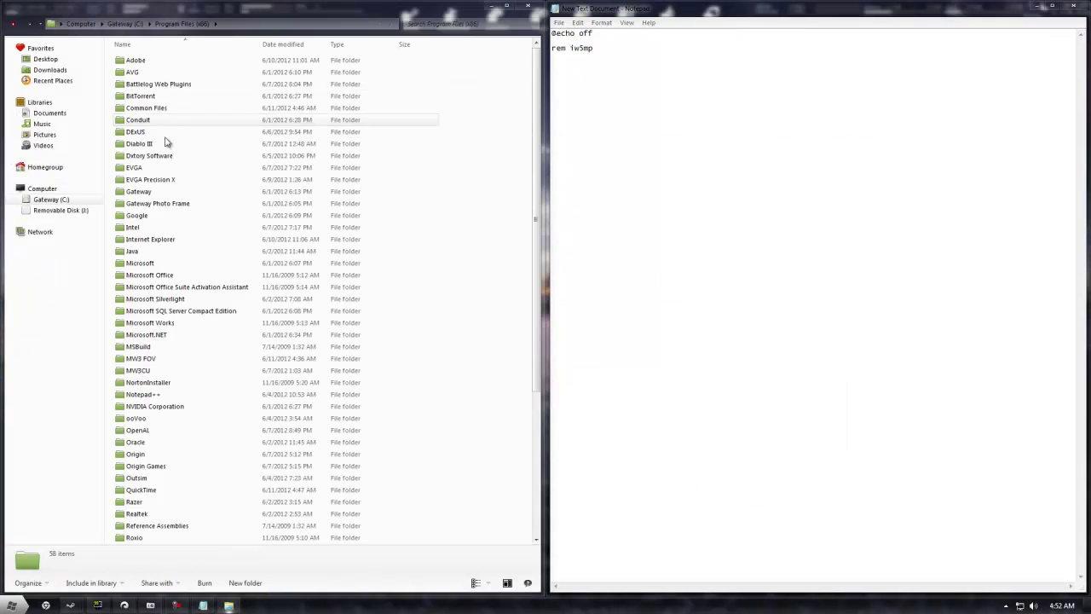
pyautogui.scroll(-6, 192, 282)
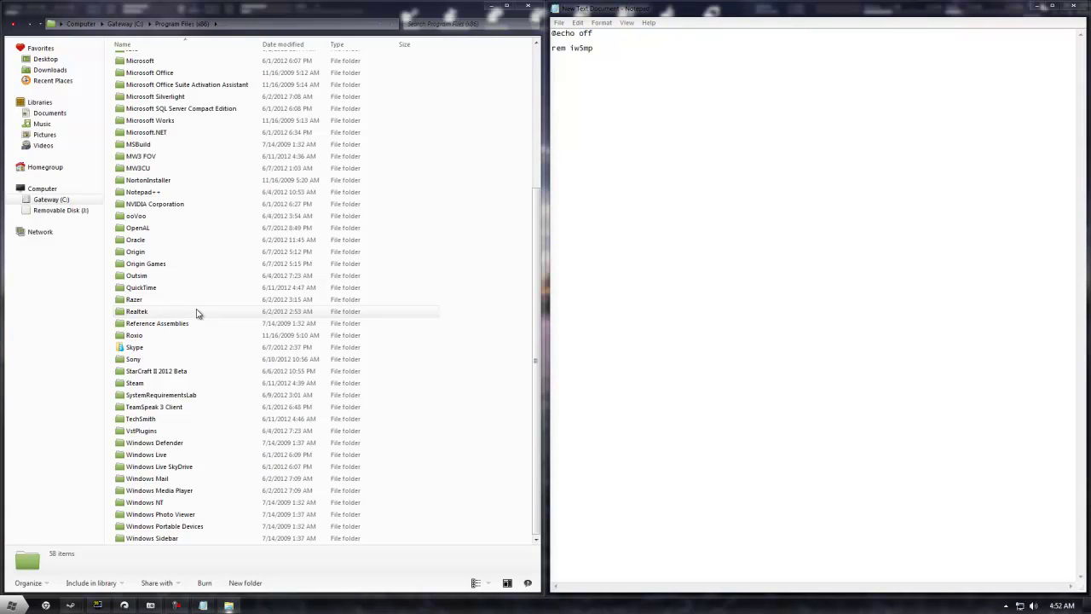
pyautogui.doubleClick(136, 383)
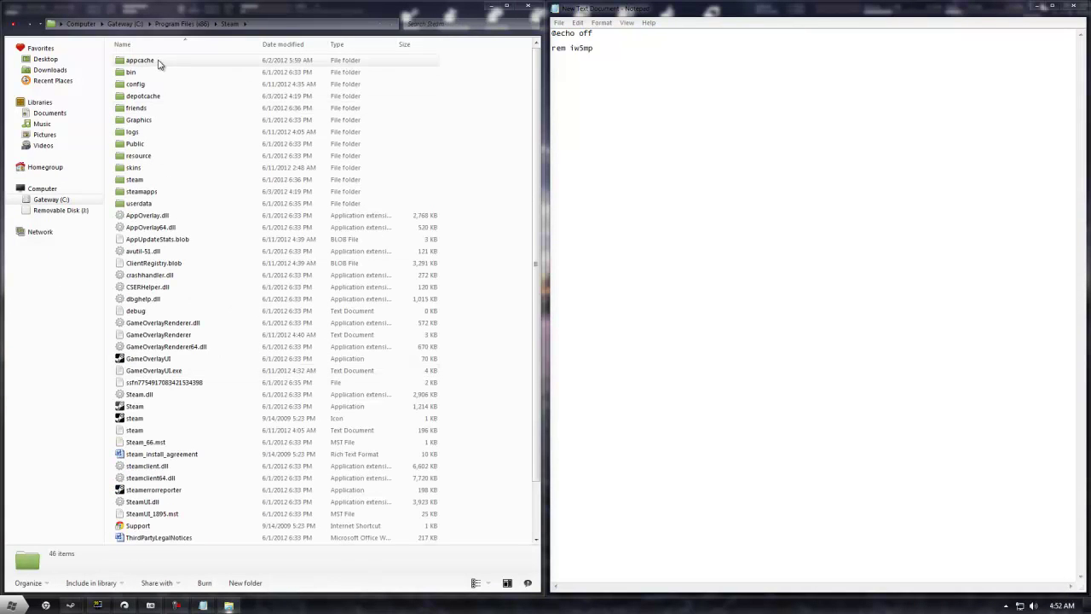
pyautogui.click(141, 132)
pyautogui.doubleClick(140, 191)
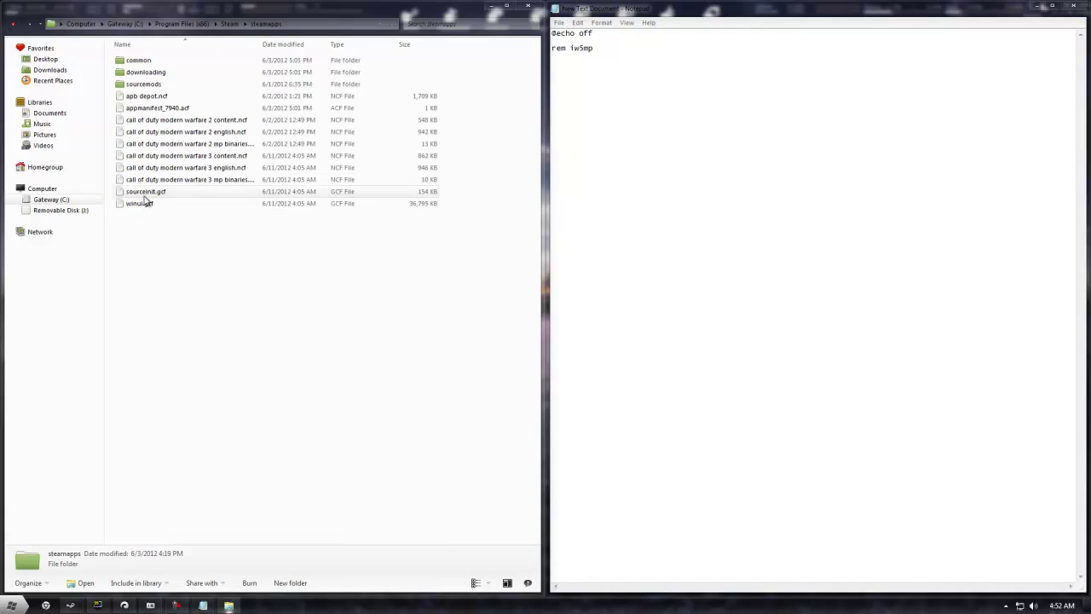
pyautogui.doubleClick(155, 60)
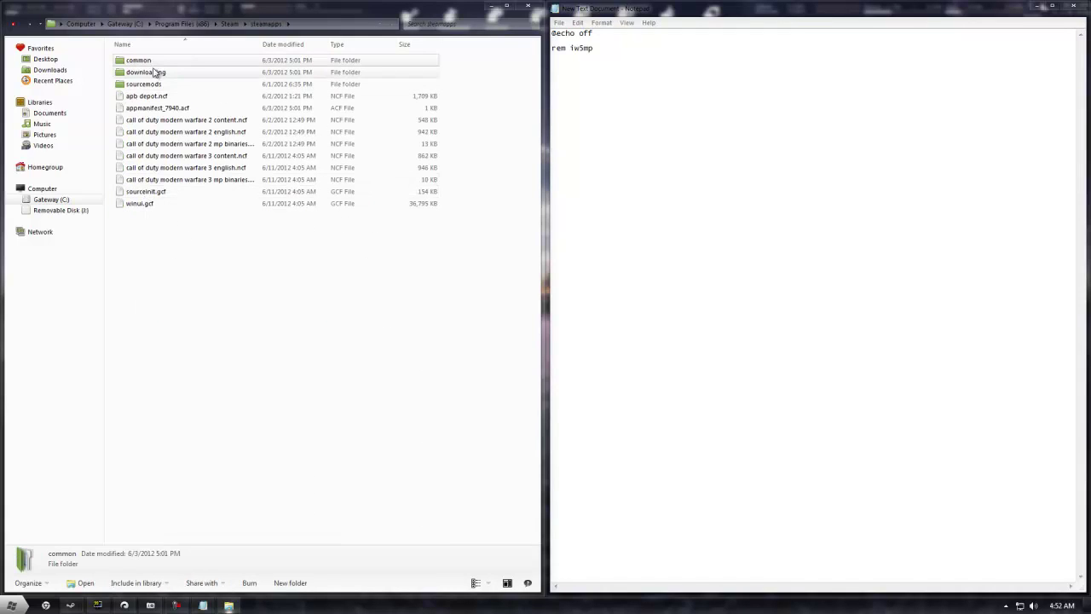
pyautogui.doubleClick(163, 96)
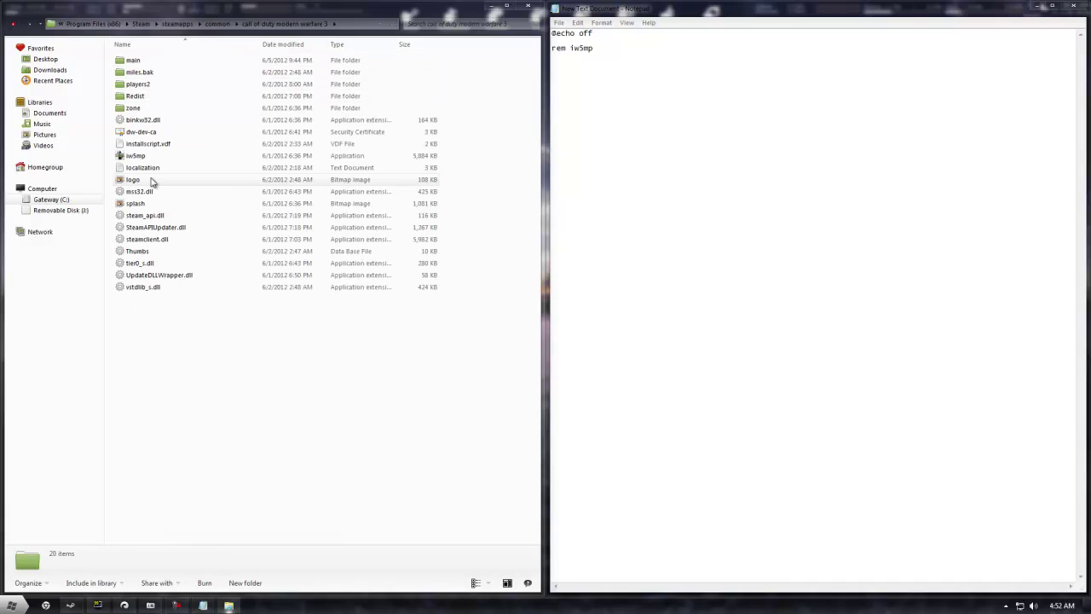
# Add a cd line with the copied Modern Warfare 3 folder path.
pyautogui.click(601, 47)
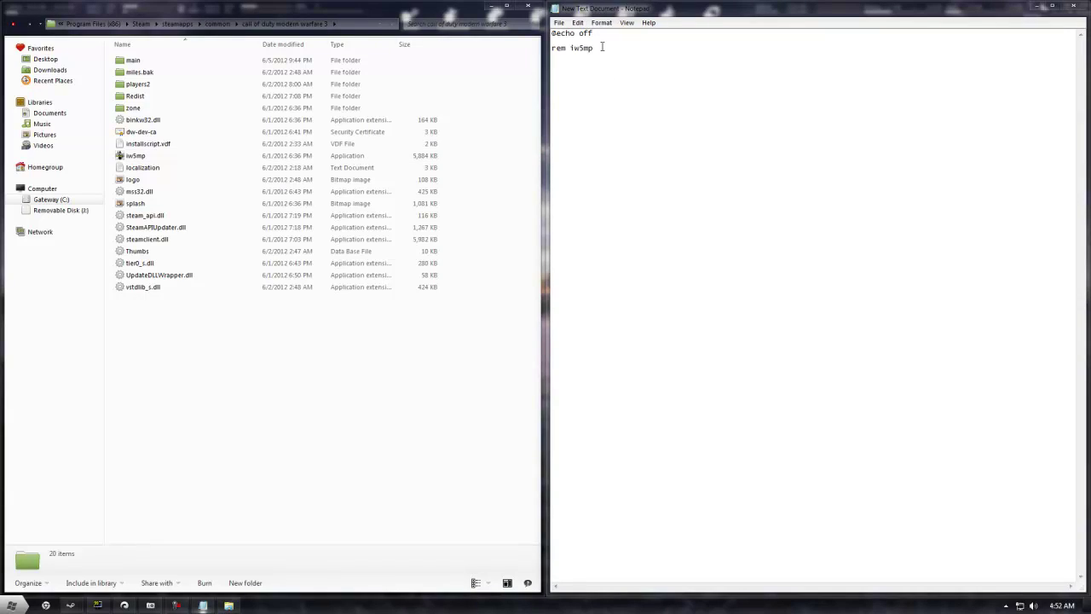
pyautogui.press('Return')
pyautogui.write('cd')
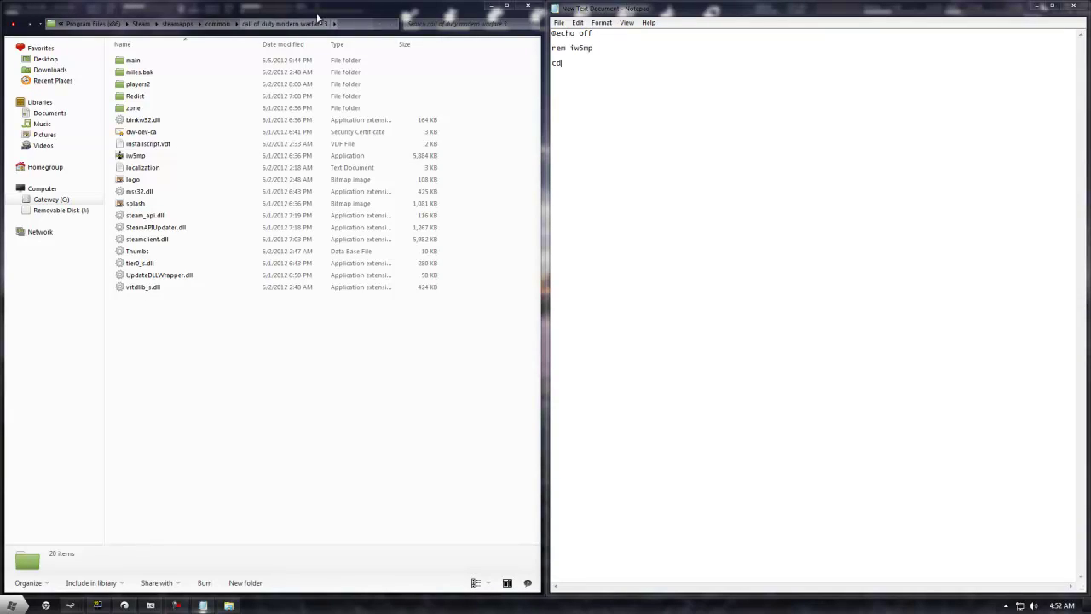
pyautogui.click(342, 24)
pyautogui.rightClick(342, 24)
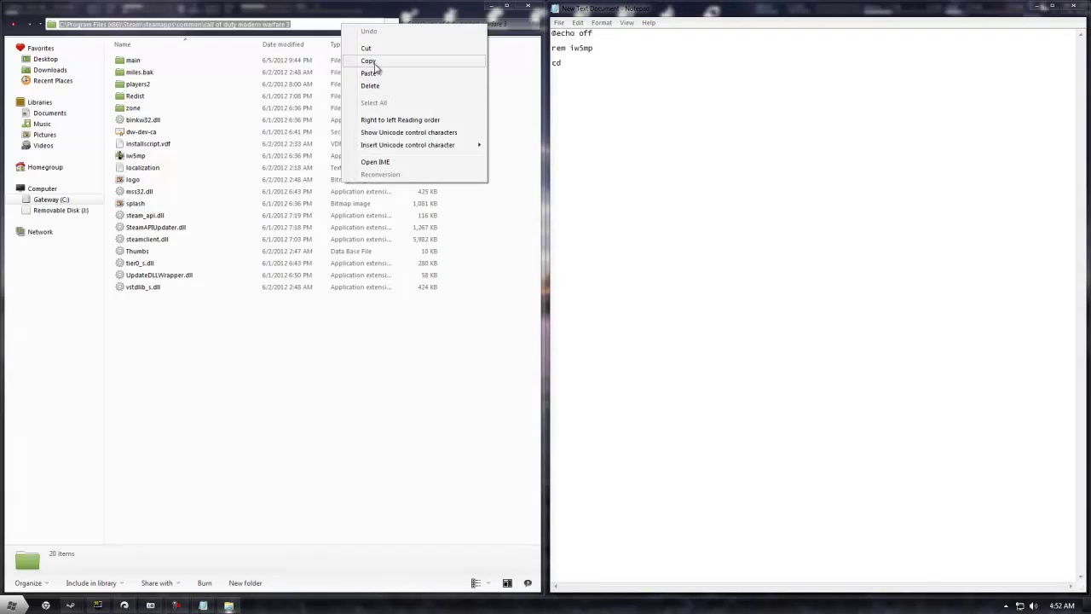
pyautogui.click(379, 68)
pyautogui.click(572, 64)
pyautogui.hotkey('ctrl', 'v')
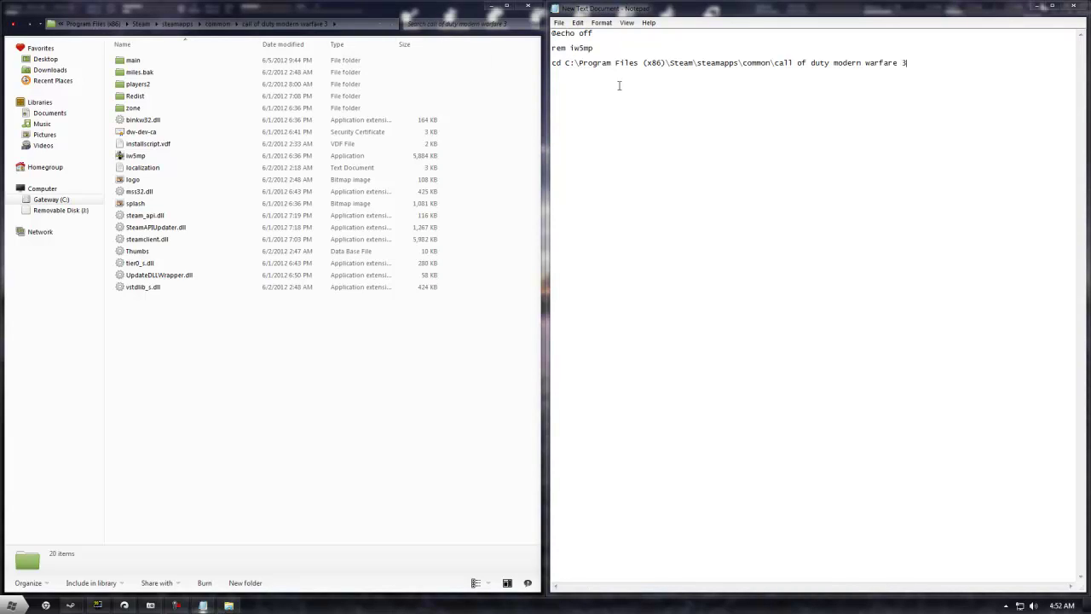
pyautogui.press('Return')
# Add a 'start iw5mp.exe' line, then go back in Explorer to steamapps.
pyautogui.write('star')
pyautogui.write('t iw')
pyautogui.write('5mp.exe')
pyautogui.press('Return')
pyautogui.click(12, 25)
pyautogui.click(631, 79)
pyautogui.write('rem')
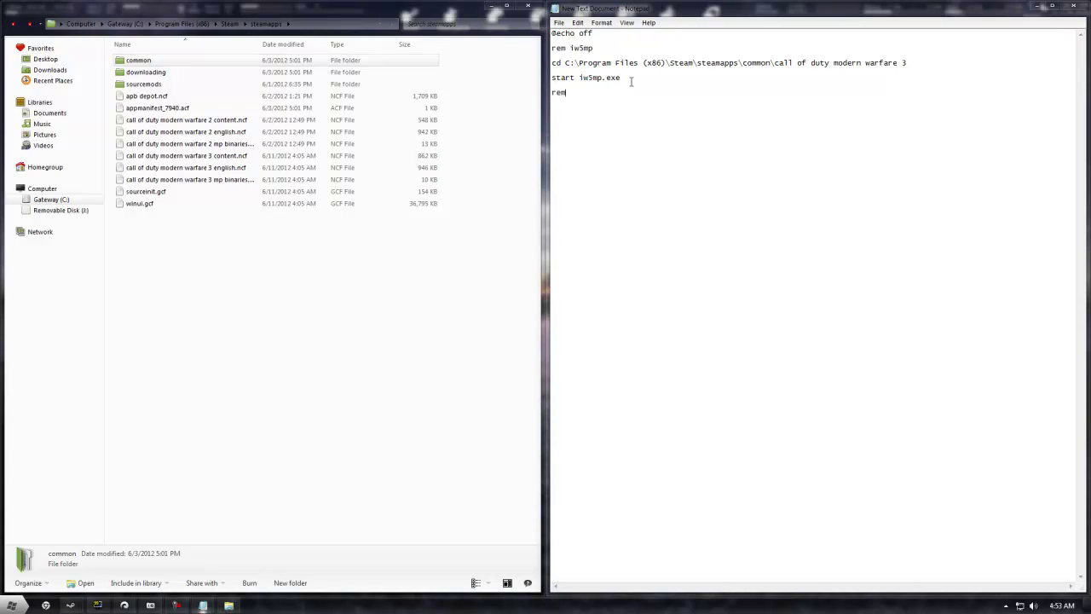
# Go up to Program Files (x86) and open the MW3 FOV folder.
pyautogui.click(229, 24)
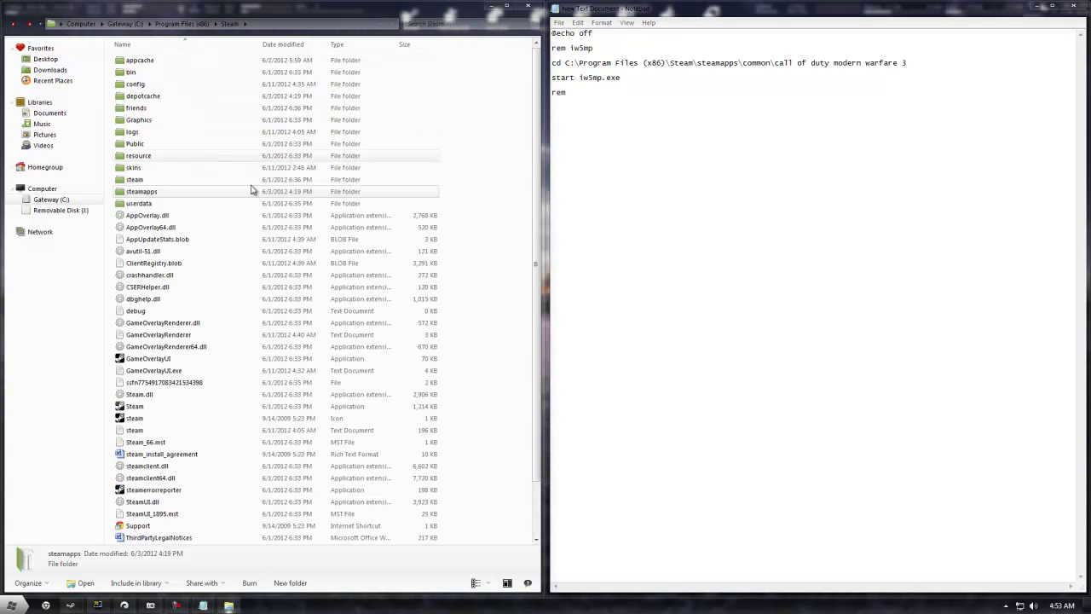
pyautogui.hotkey('alt', 'Up')
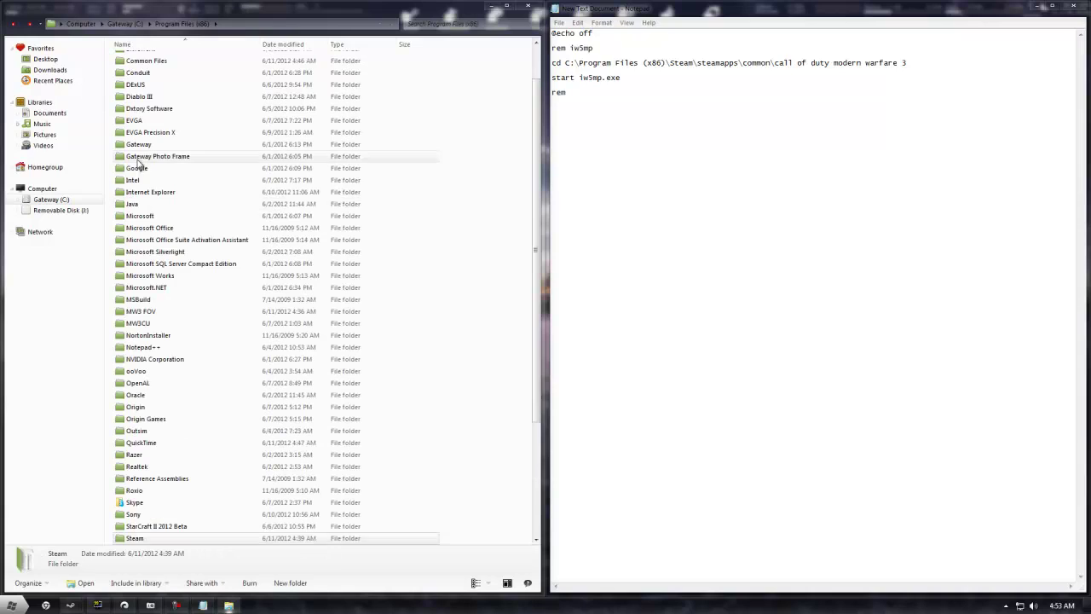
pyautogui.scroll(-3, 177, 230)
pyautogui.doubleClick(145, 192)
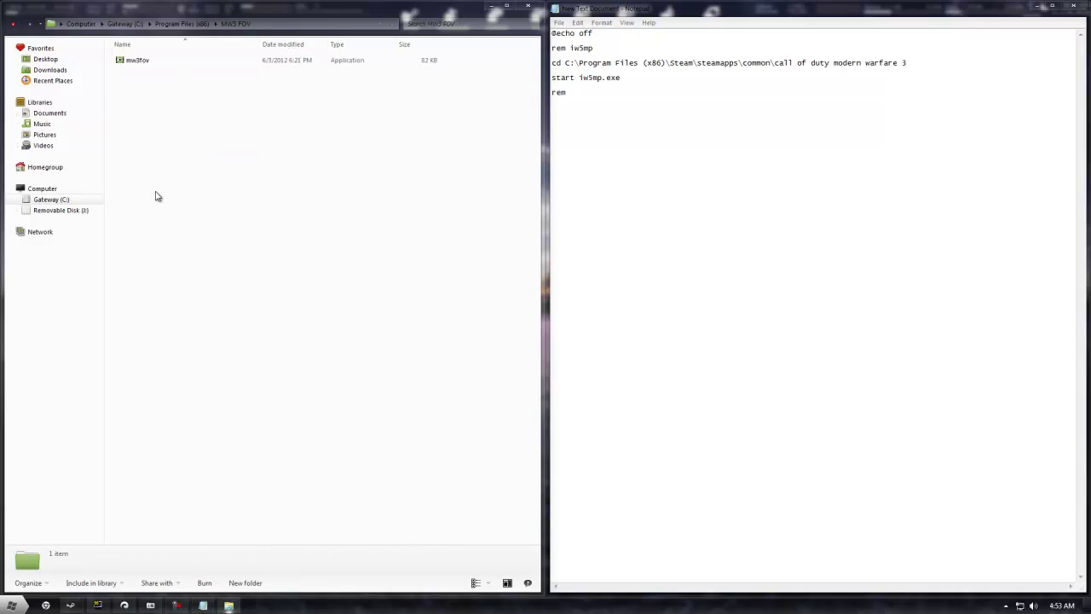
pyautogui.click(139, 60)
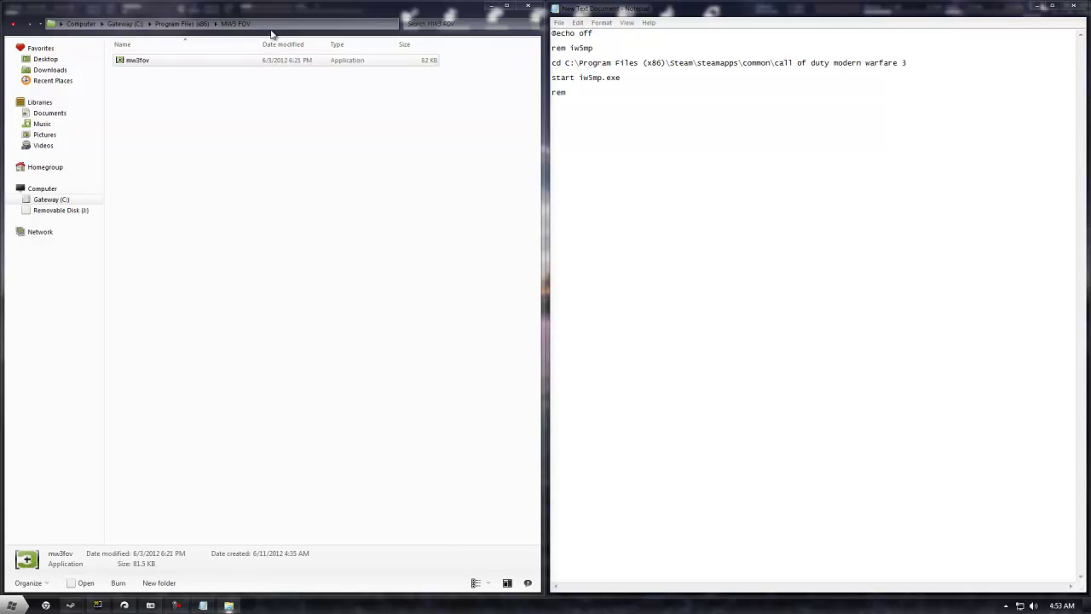
# Copy the MW3 FOV folder path and paste it after rem in the batch text.
pyautogui.click(257, 24)
pyautogui.rightClick(207, 23)
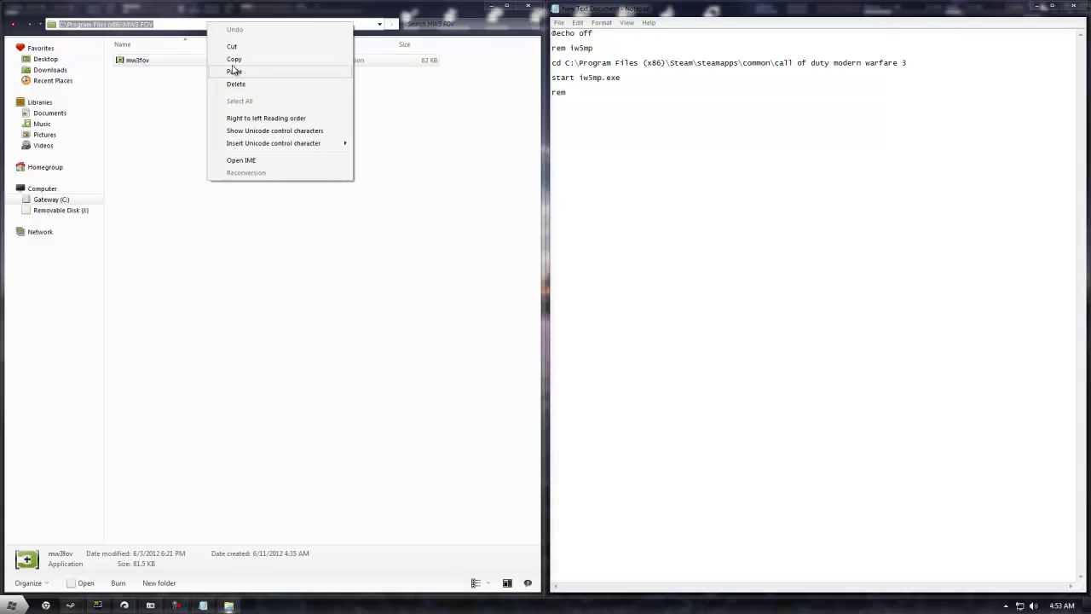
pyautogui.click(243, 59)
pyautogui.click(654, 115)
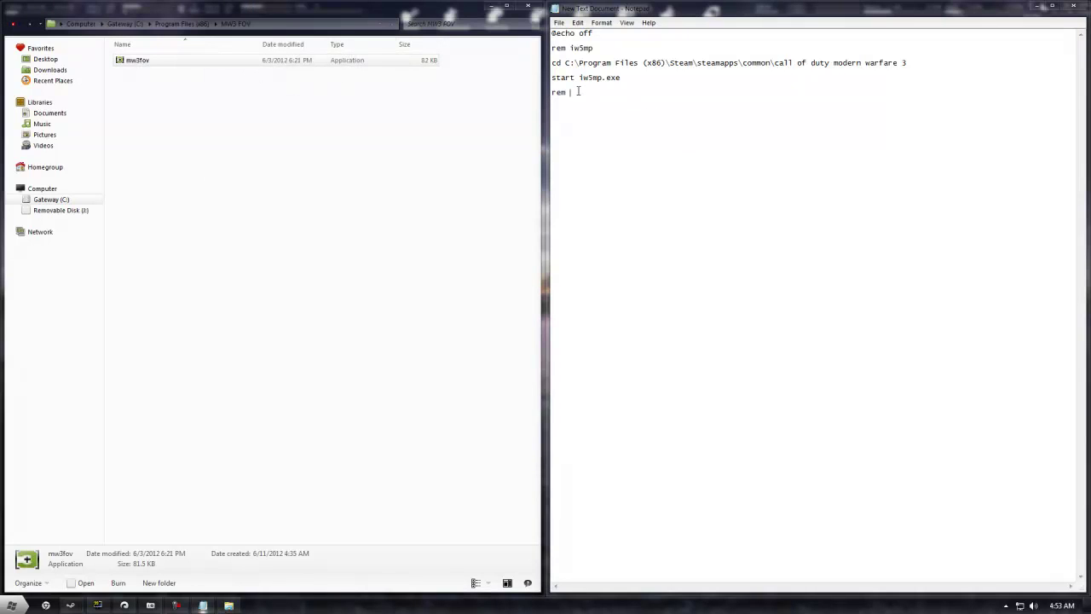
pyautogui.hotkey('ctrl', 'v')
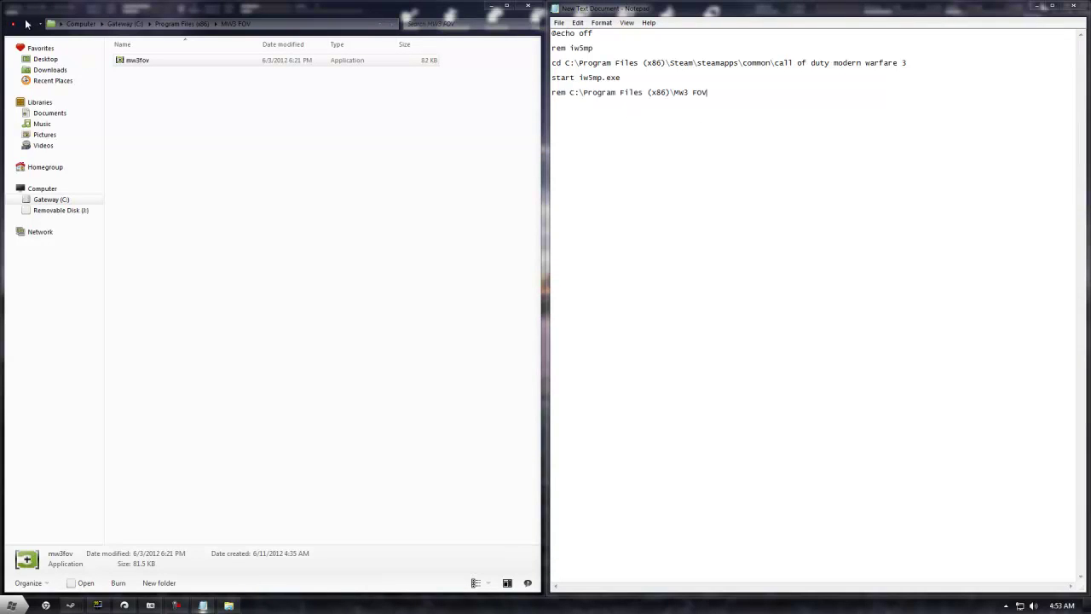
pyautogui.click(16, 29)
pyautogui.click(29, 23)
pyautogui.click(770, 138)
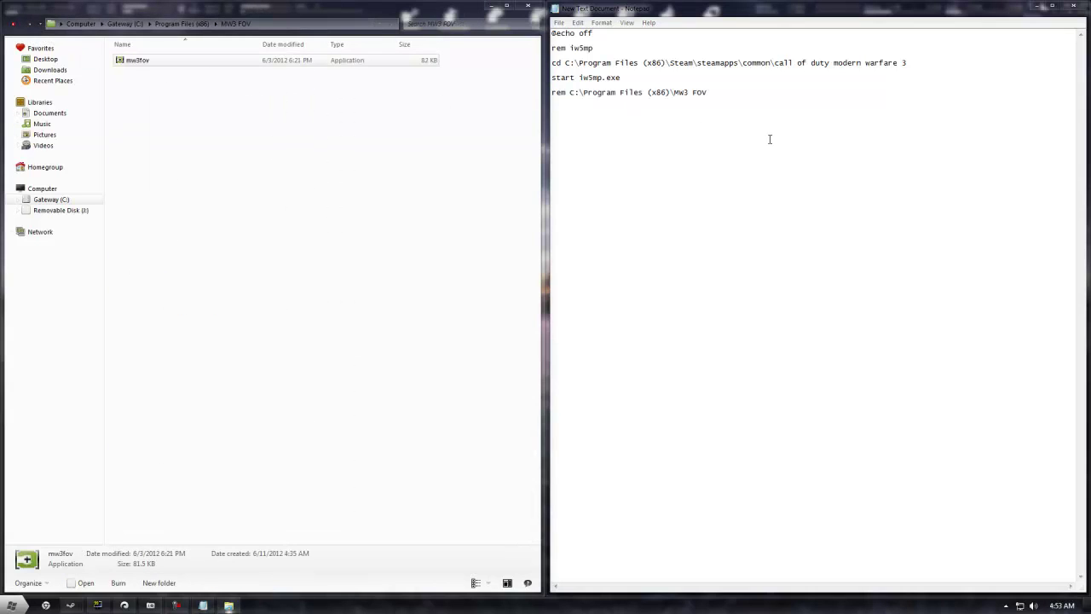
pyautogui.click(714, 97)
pyautogui.write('c')
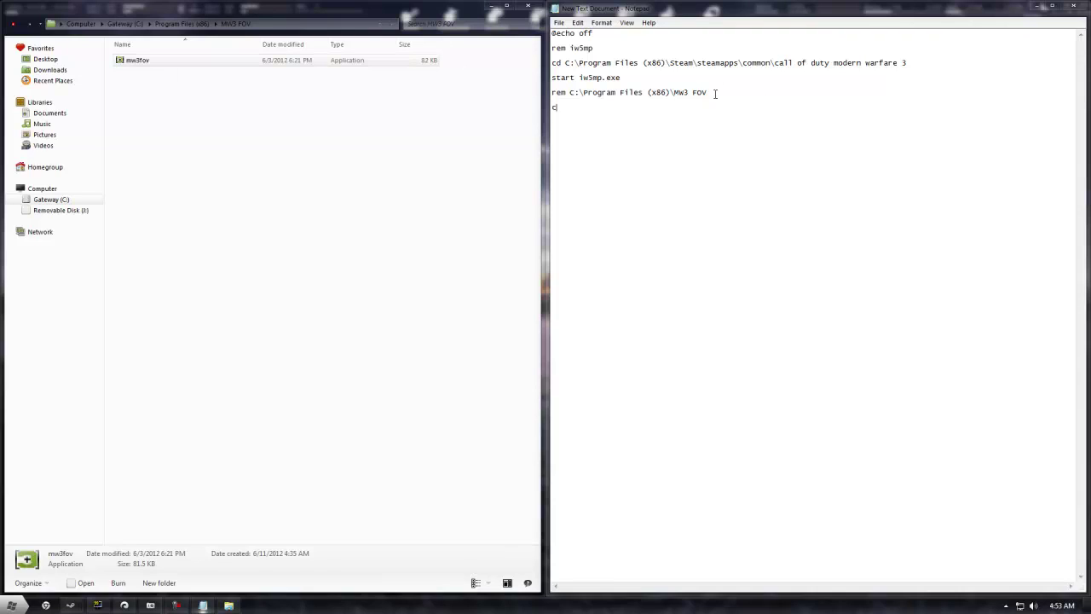
# Add a line 'cd C:\Program Files (x86)\MW3 FOV' to the script.
pyautogui.write('d')
pyautogui.click(268, 24)
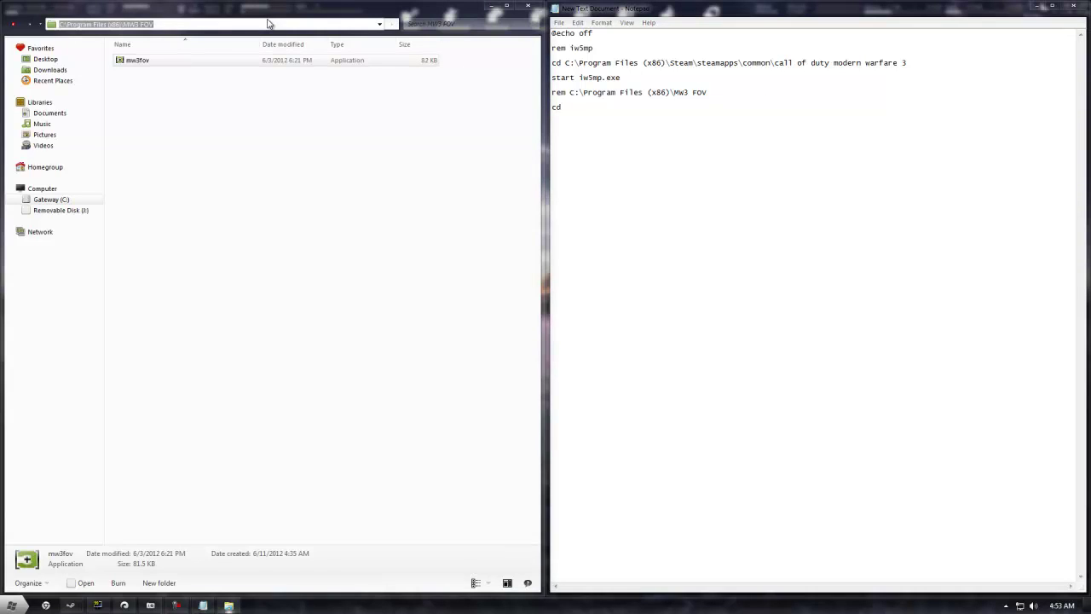
pyautogui.click(567, 111)
pyautogui.hotkey('ctrl', 'v')
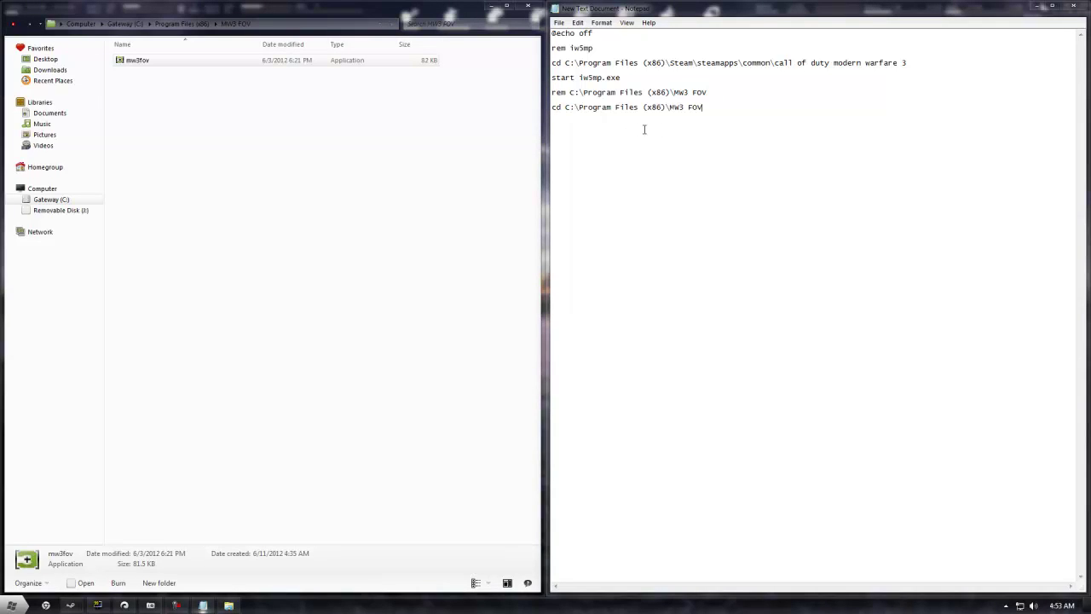
# Replace the rem line's path with 'mw3fov' and add 'start mw3fov.exe'.
pyautogui.hotkey('shift', 'Home')
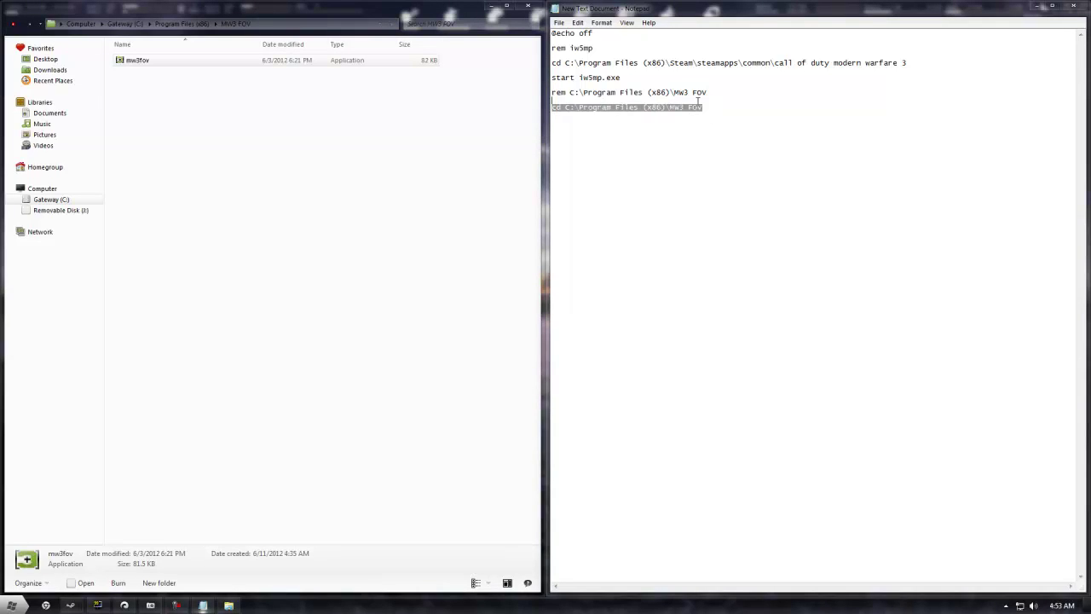
pyautogui.moveTo(716, 91); pyautogui.dragTo(573, 95)
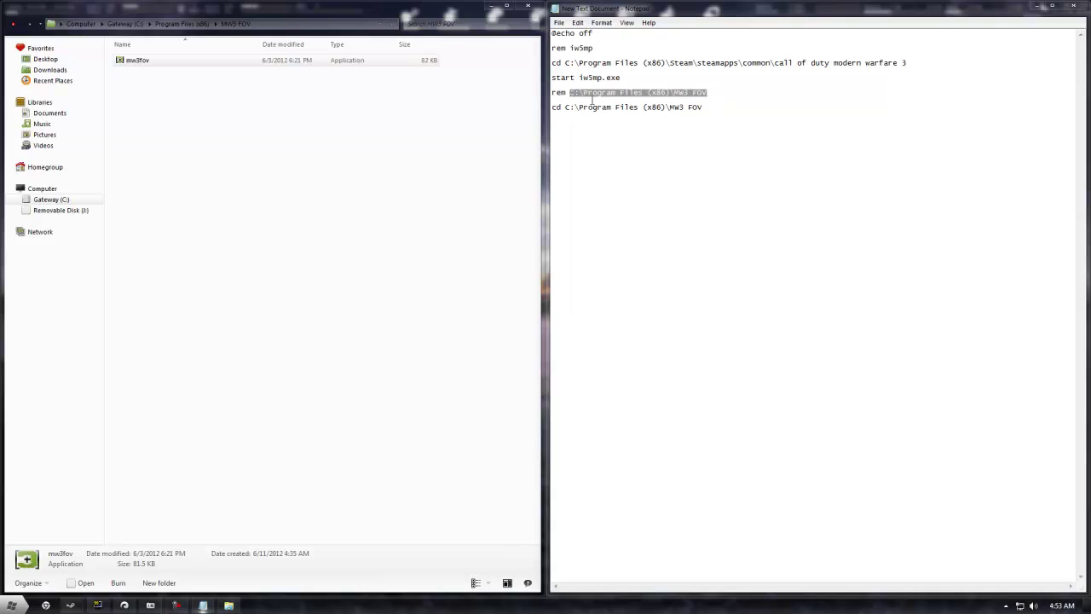
pyautogui.press('Delete')
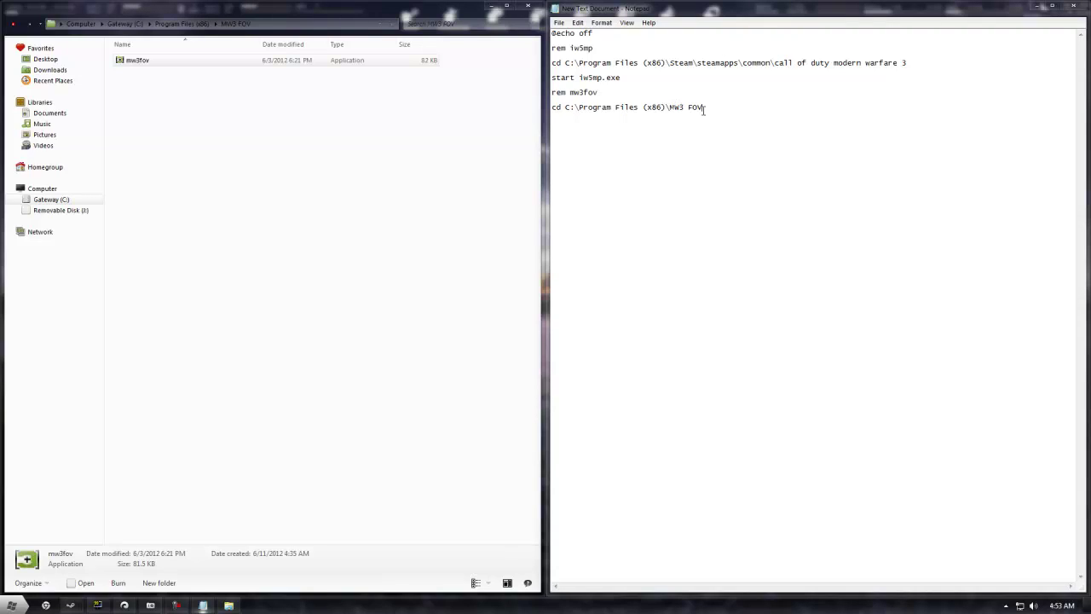
pyautogui.write('start ')
pyautogui.write('mw3fov.')
pyautogui.write('exe')
pyautogui.press('Return')
pyautogui.hotkey('shift', 'Up')
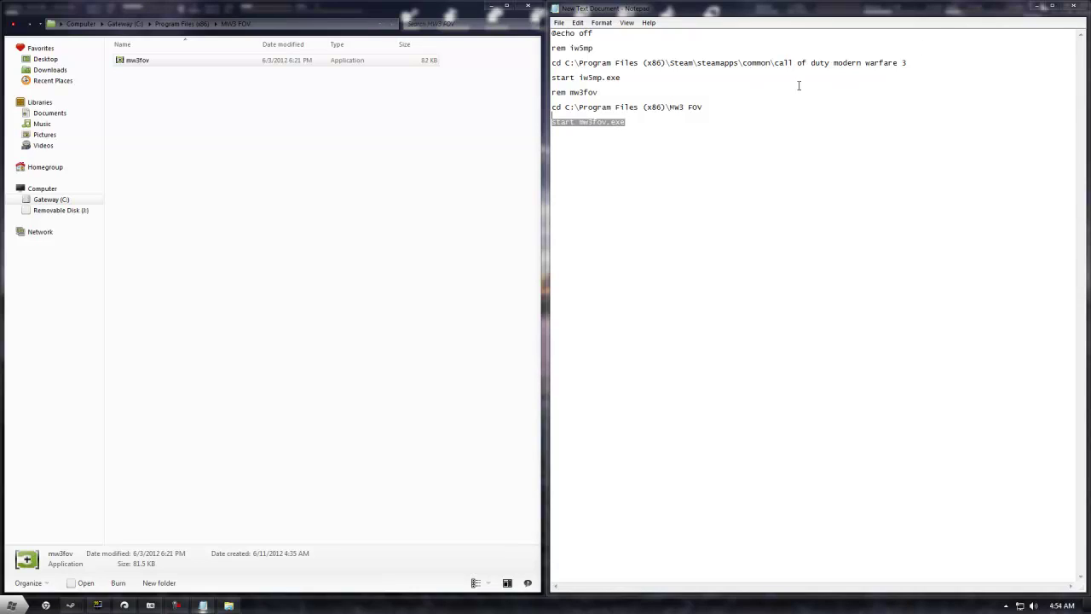
# Save the script to the Desktop as New Text Document1 using Save As.
pyautogui.click(663, 132)
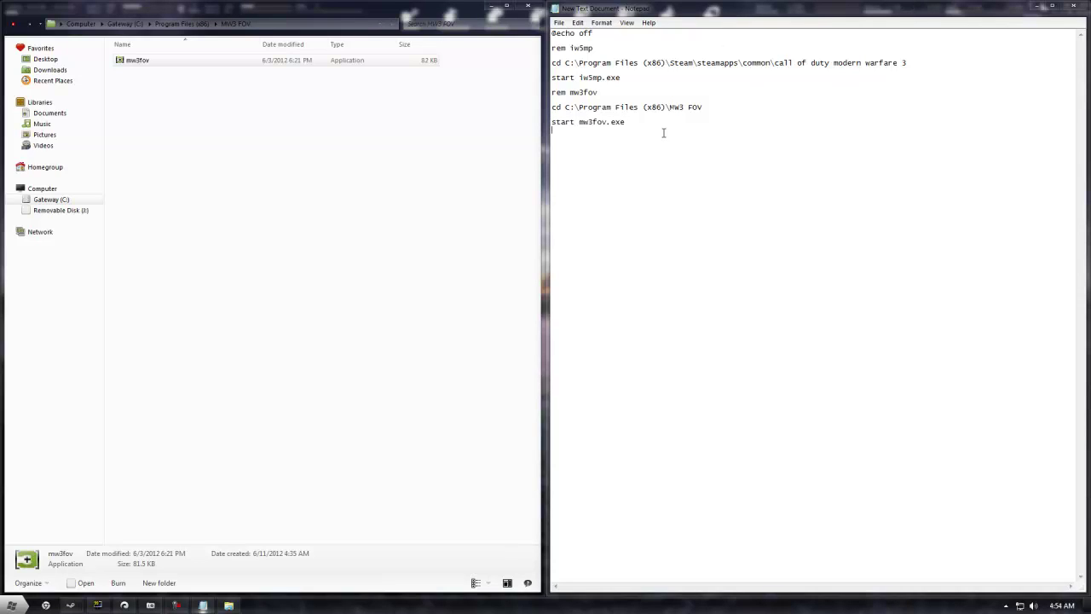
pyautogui.click(559, 22)
pyautogui.click(587, 73)
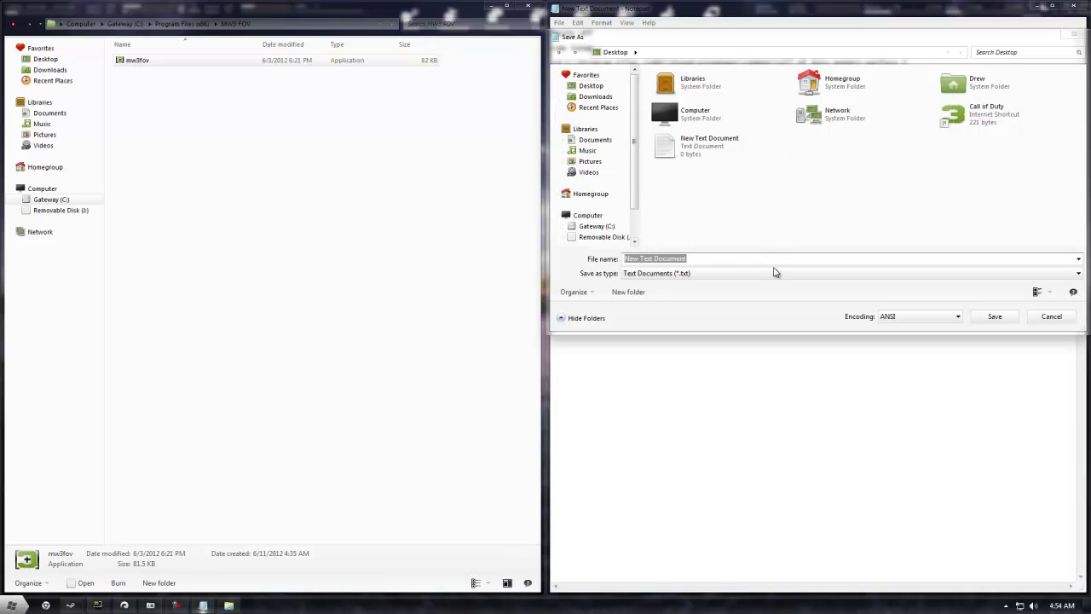
pyautogui.click(747, 258)
pyautogui.press('Return')
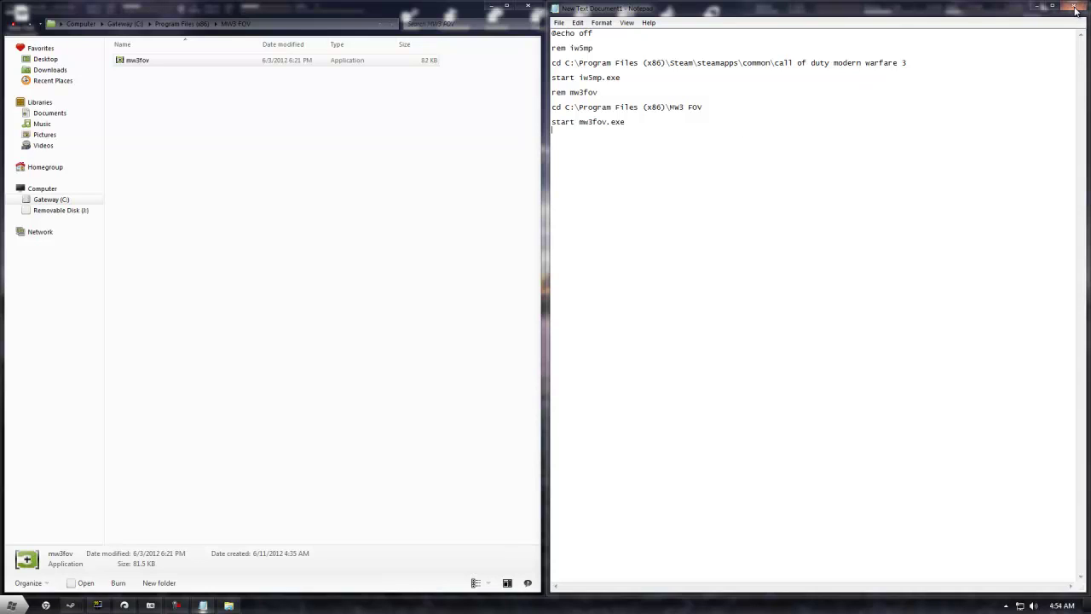
# Close Notepad, minimize Explorer, and run New Text Document1, declining Safe Mode.
pyautogui.click(1076, 8)
pyautogui.click(490, 9)
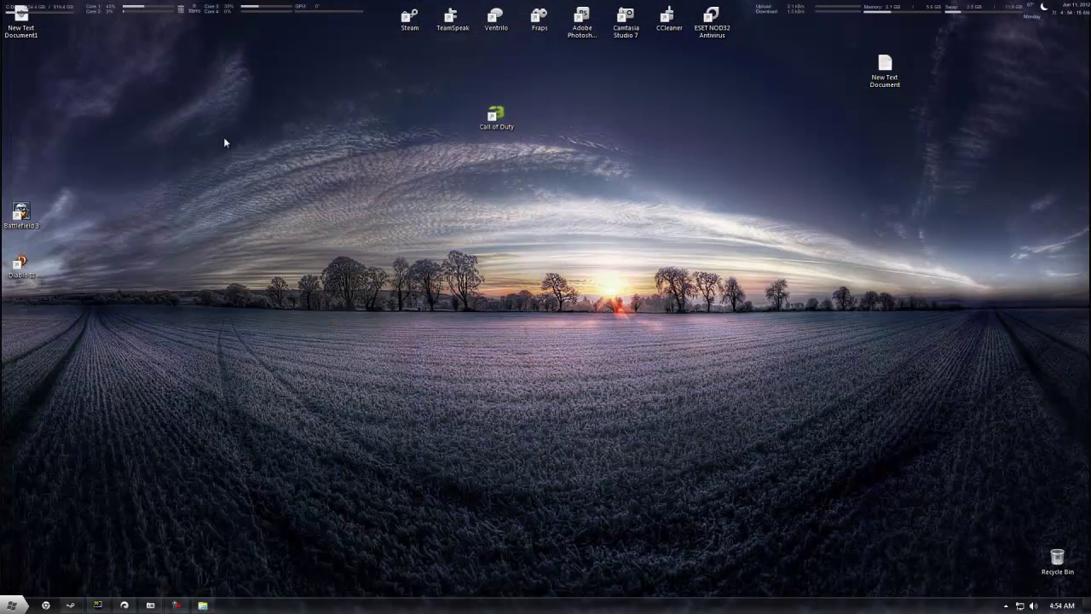
pyautogui.moveTo(21, 26)
pyautogui.mouseDown()
pyautogui.moveTo(369, 228)
pyautogui.moveTo(668, 217)
pyautogui.moveTo(633, 111)
pyautogui.mouseUp()
pyautogui.doubleClick(496, 115)
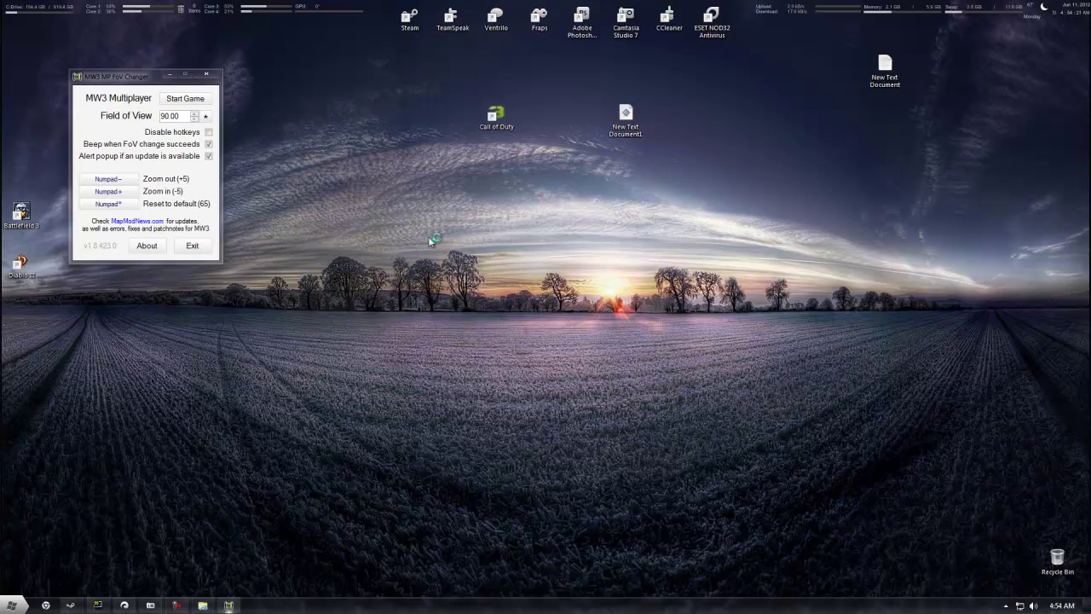
pyautogui.click(588, 354)
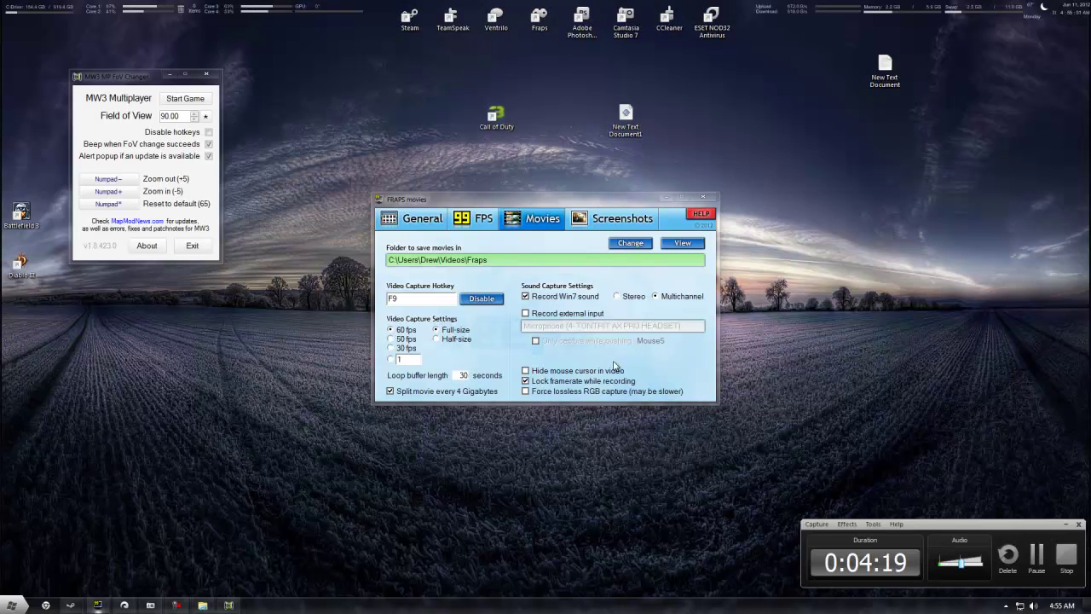
# Hide FRAPS, close the MW3 FoV Changer, and place New Text Document1 beside Call of Duty.
pyautogui.click(666, 198)
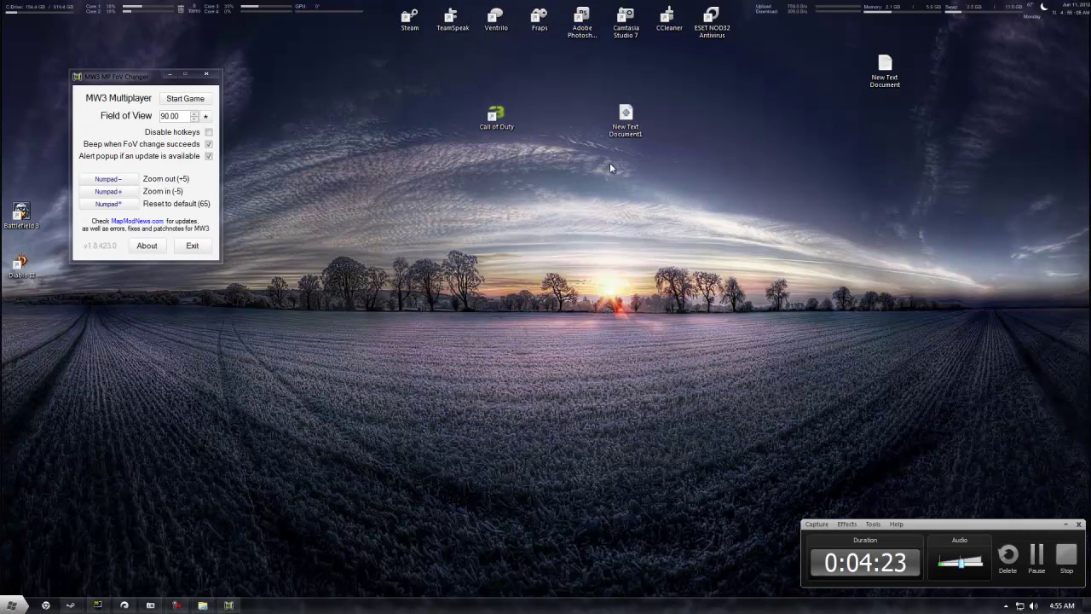
pyautogui.moveTo(709, 72); pyautogui.dragTo(319, 201)
pyautogui.click(627, 121)
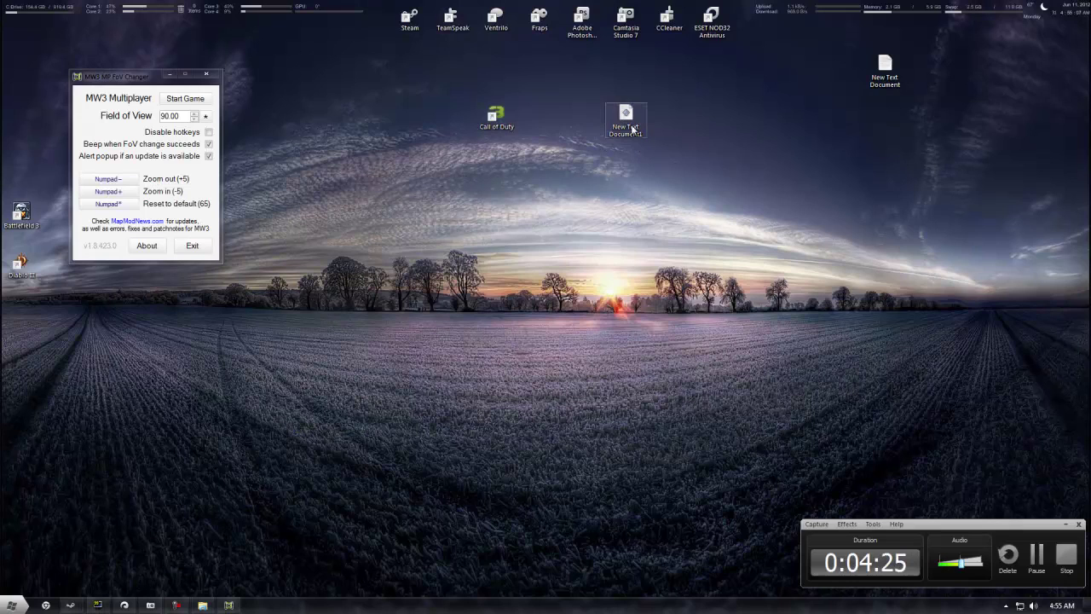
pyautogui.moveTo(632, 128); pyautogui.dragTo(545, 128)
pyautogui.click(205, 74)
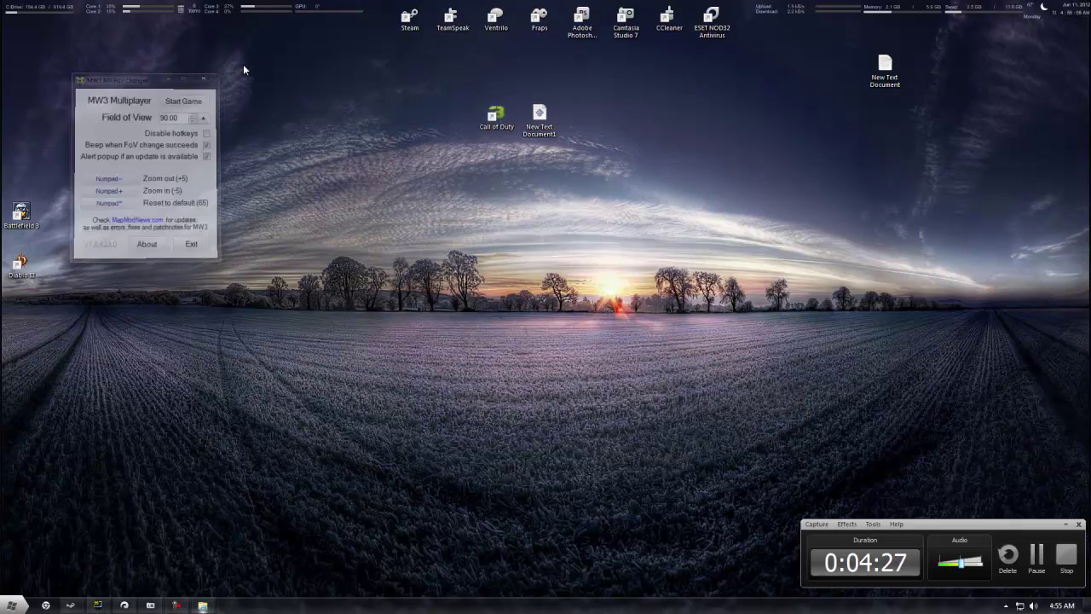
pyautogui.moveTo(472, 99); pyautogui.dragTo(586, 152)
pyautogui.moveTo(532, 116); pyautogui.dragTo(545, 116)
# Tidy the desktop icon selections and return the Adobe Photoshop CS6 icon to the top row.
pyautogui.moveTo(8, 146); pyautogui.dragTo(110, 353)
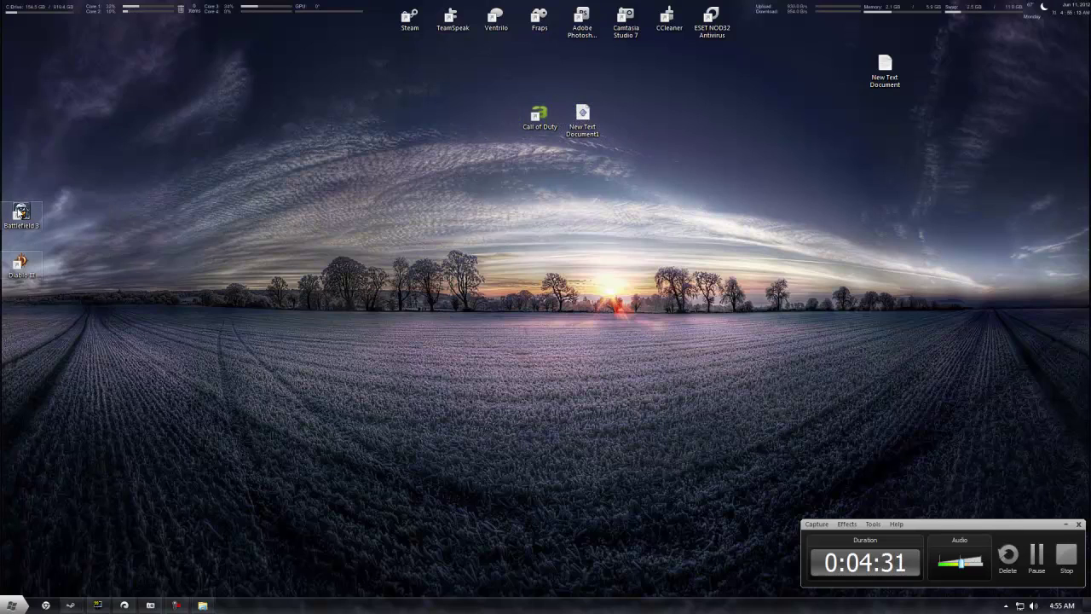
pyautogui.moveTo(21, 213); pyautogui.dragTo(23, 212)
pyautogui.click(177, 183)
pyautogui.moveTo(648, 102)
pyautogui.mouseDown()
pyautogui.moveTo(348, 235)
pyautogui.moveTo(358, 212)
pyautogui.mouseUp()
pyautogui.moveTo(2, 5)
pyautogui.mouseDown()
pyautogui.moveTo(1086, 596)
pyautogui.moveTo(864, 282)
pyautogui.mouseUp()
pyautogui.moveTo(1089, 2)
pyautogui.mouseDown()
pyautogui.moveTo(2, 314)
pyautogui.moveTo(4, 596)
pyautogui.mouseUp()
pyautogui.click(13, 605)
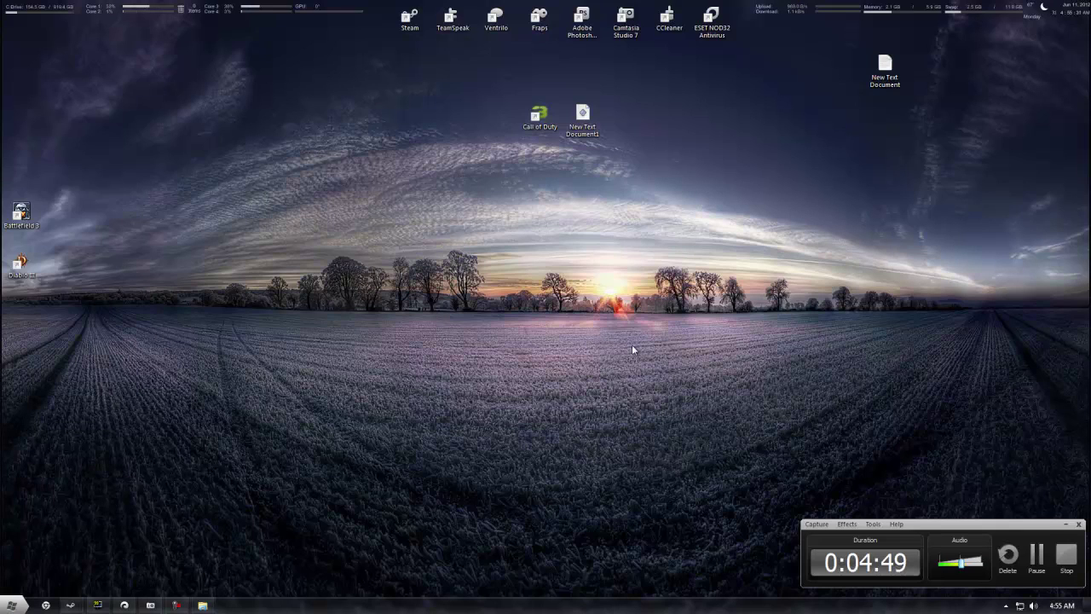
pyautogui.moveTo(582, 35)
pyautogui.mouseDown()
pyautogui.moveTo(407, 260)
pyautogui.moveTo(453, 239)
pyautogui.moveTo(582, 30)
pyautogui.mouseUp()
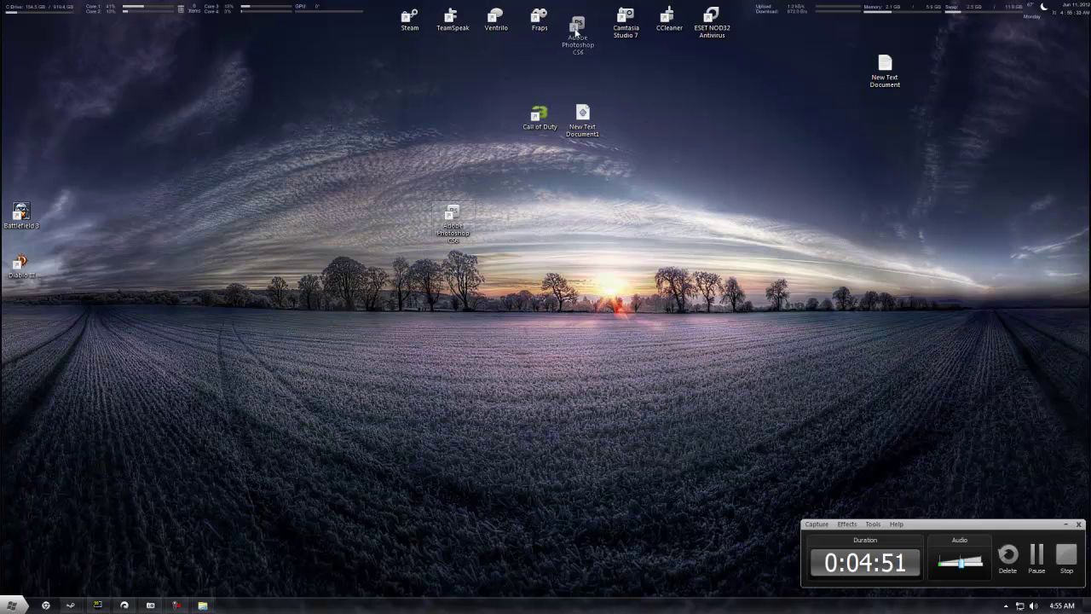
pyautogui.moveTo(649, 92); pyautogui.dragTo(453, 219)
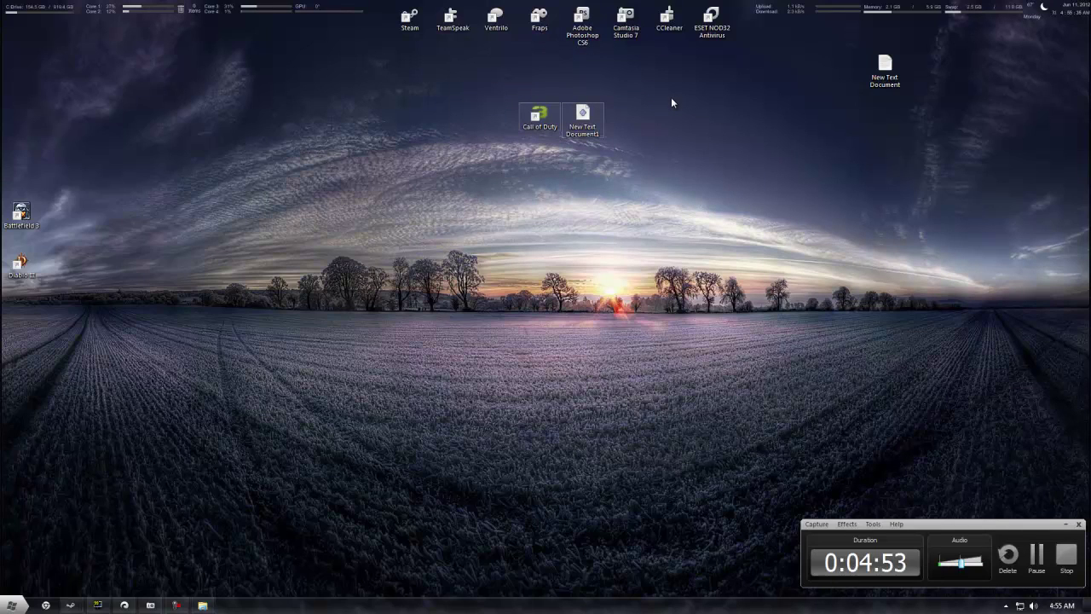